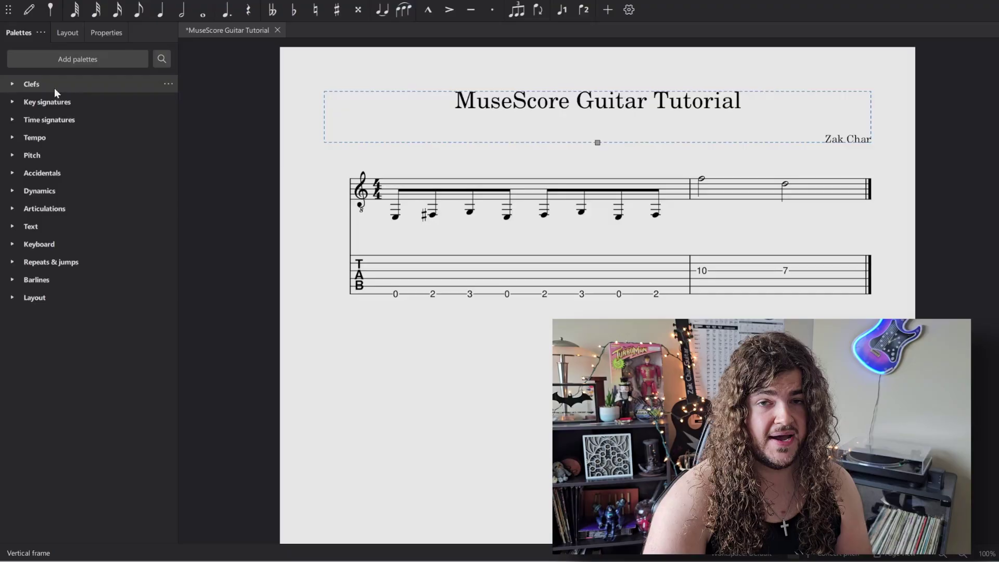
Add the Guitar palette from the More palettes list to the palette panel.
{"action": "left_click", "coordinate": [129, 62]}
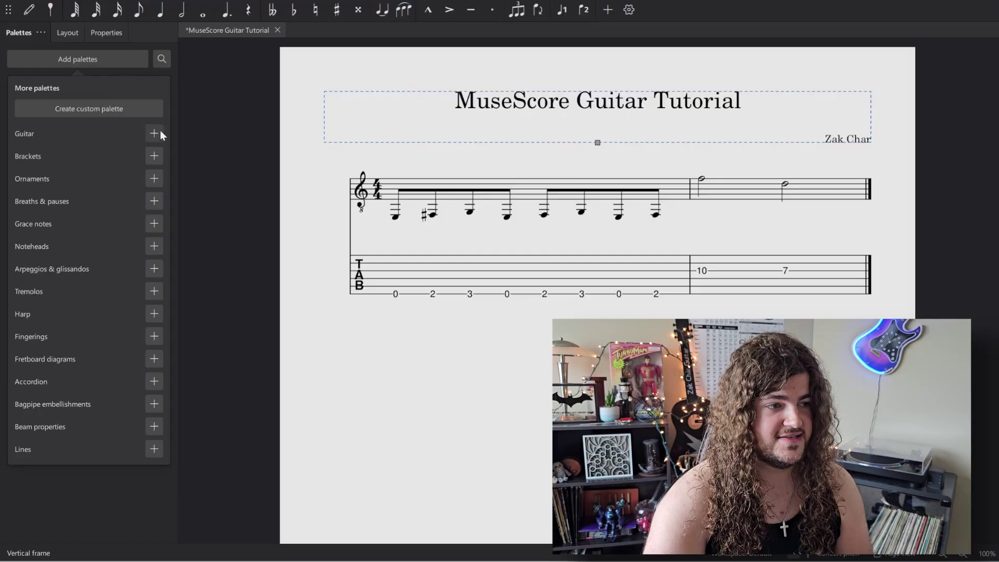
{"action": "left_click", "coordinate": [155, 133]}
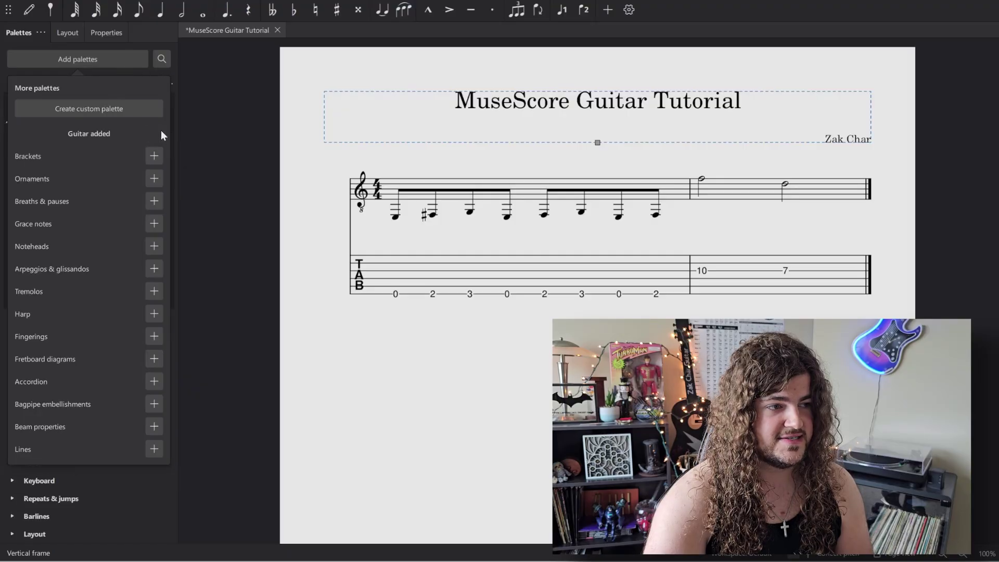
{"action": "left_click", "coordinate": [220, 104]}
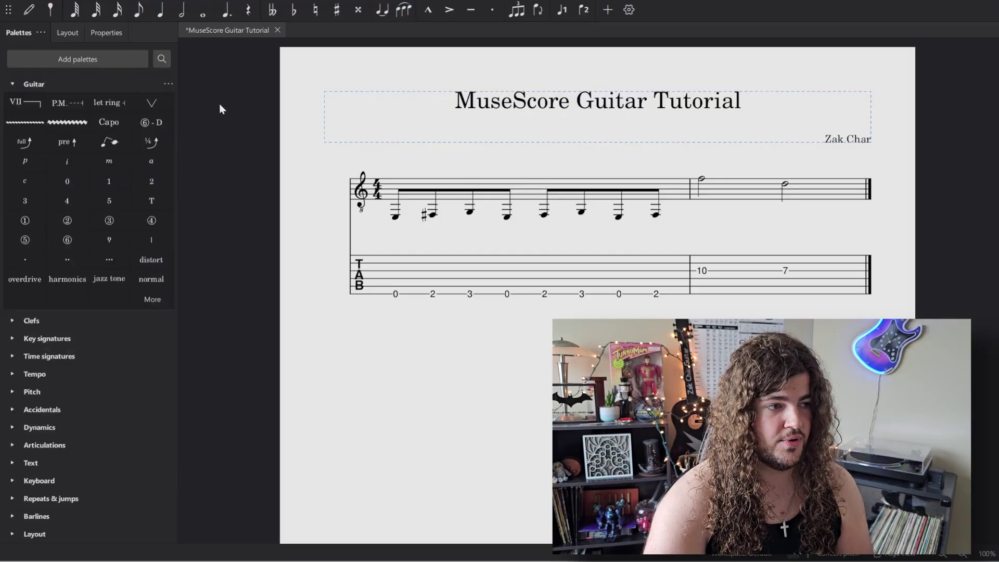
{"action": "left_click", "coordinate": [544, 295]}
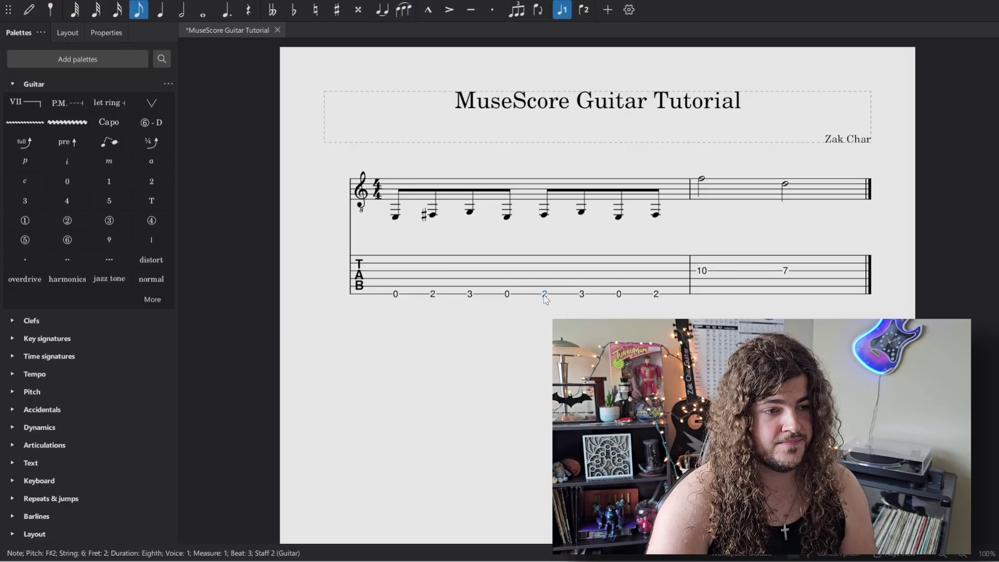
{"action": "left_click", "coordinate": [64, 102]}
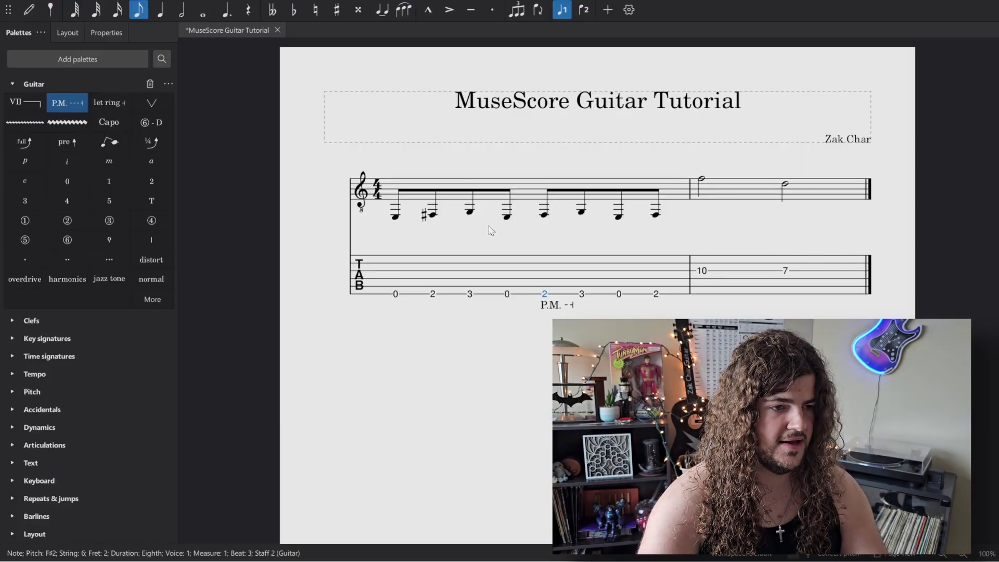
{"action": "key", "text": "ctrl+z"}
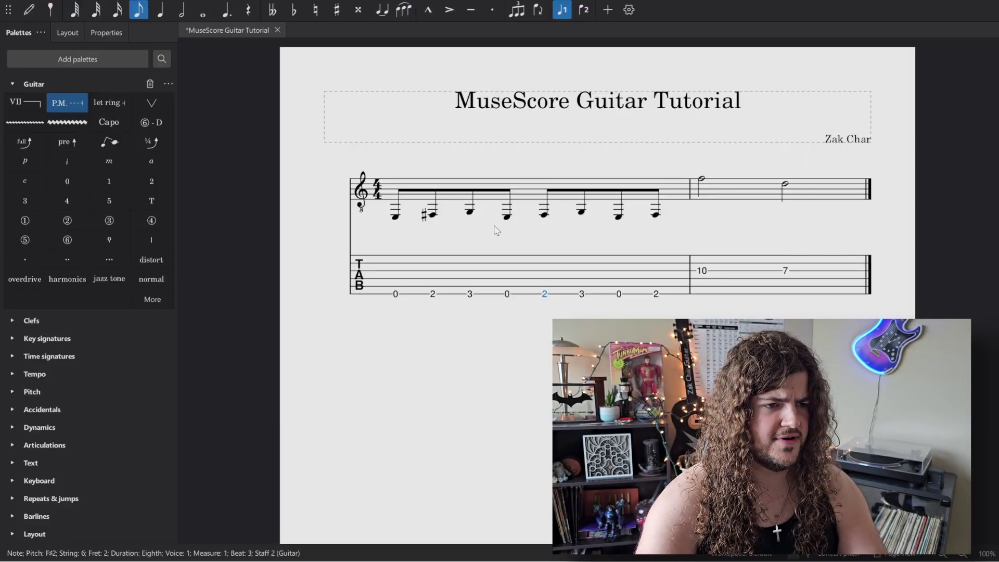
Apply a P.M. palm mute line to the last four tab notes of measure 1.
{"action": "left_click", "coordinate": [657, 295], "text": "shift"}
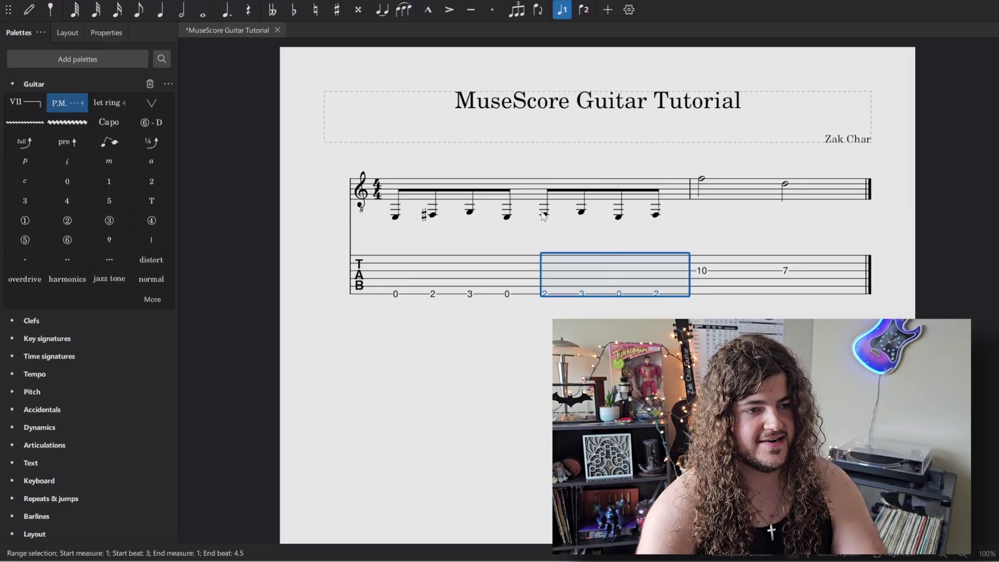
{"action": "left_click", "coordinate": [62, 102]}
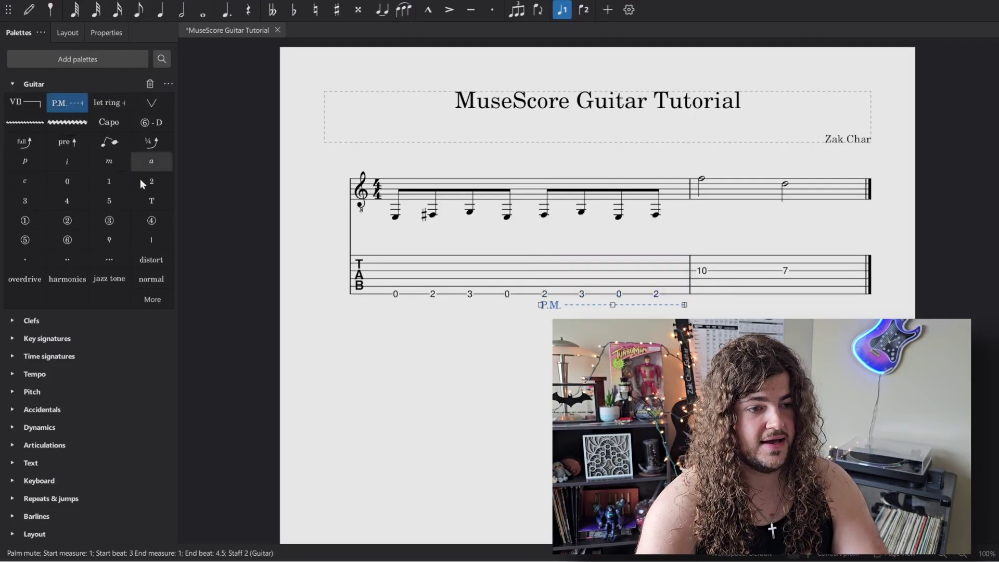
{"action": "left_click", "coordinate": [405, 359]}
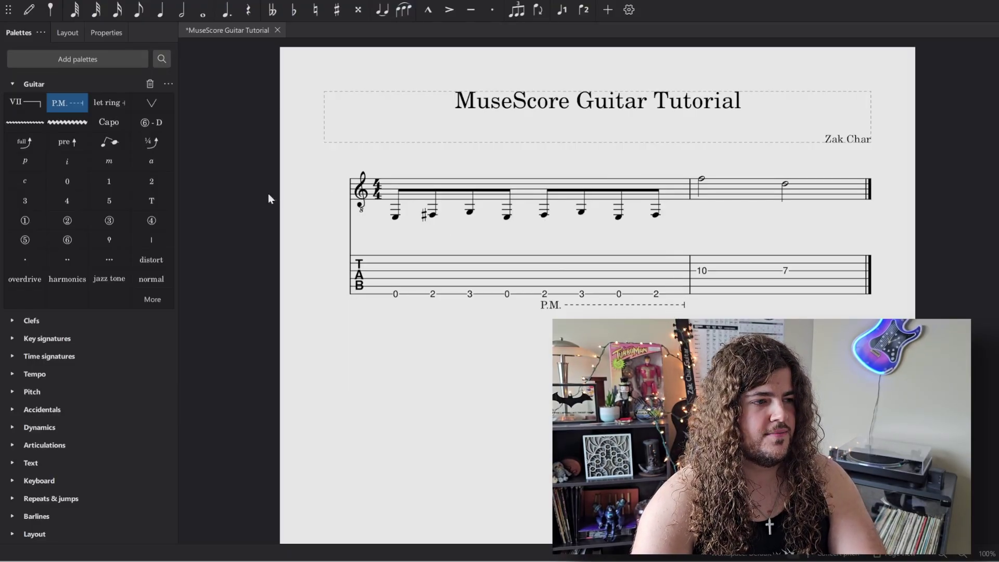
Collapse the Guitar palette and search the palettes for 'palm'.
{"action": "left_click", "coordinate": [12, 85]}
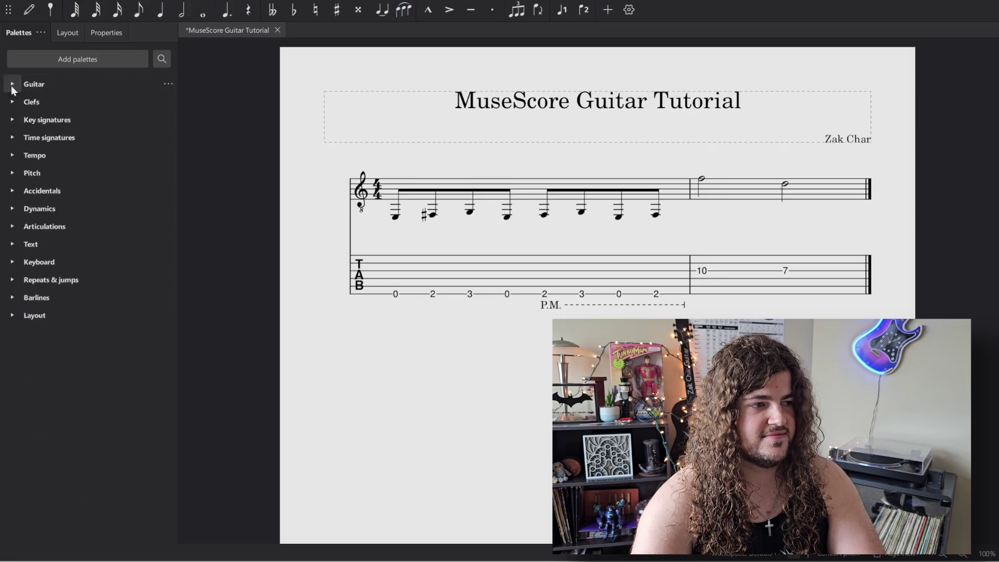
{"action": "left_click", "coordinate": [161, 58]}
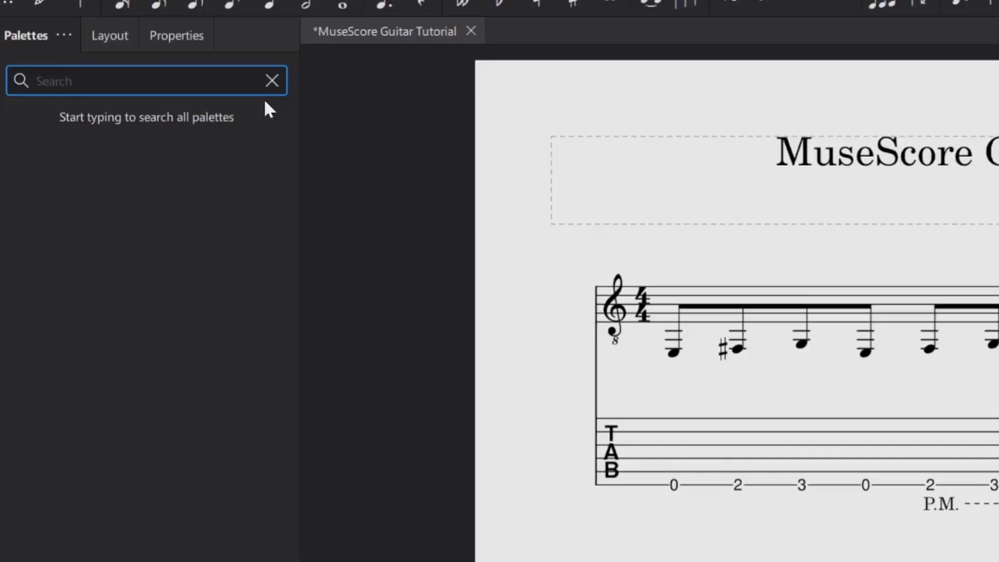
{"action": "type", "text": "palm"}
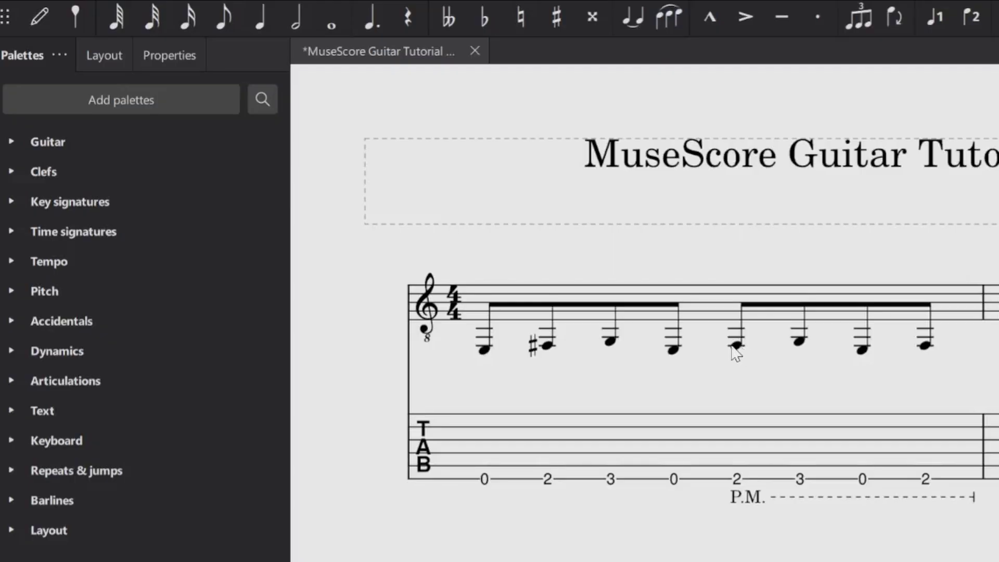
Add a P.M. palm mute to the four beamed notation-staff notes via a 'palm' search.
{"action": "left_click", "coordinate": [736, 346]}
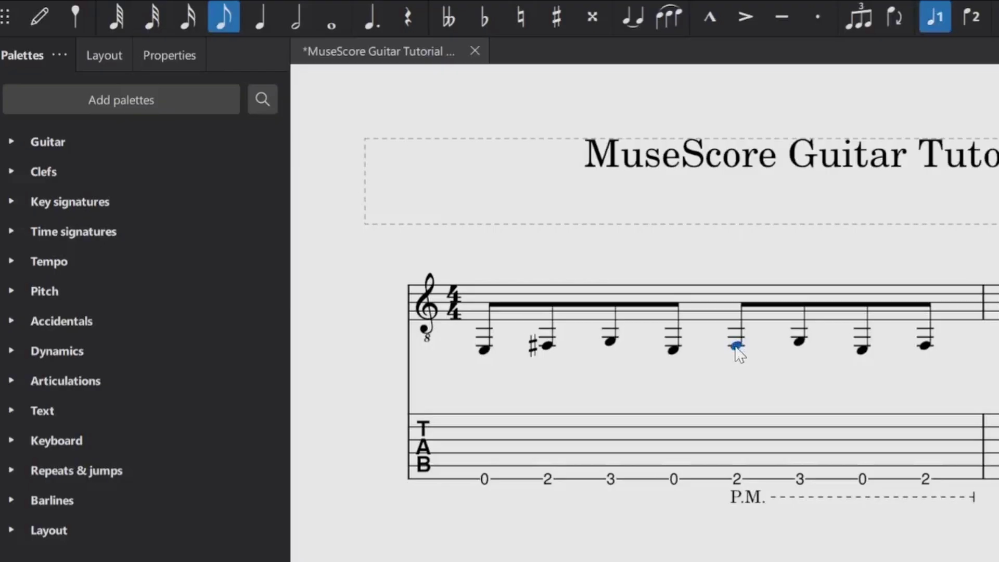
{"action": "left_click", "coordinate": [930, 348], "text": "shift"}
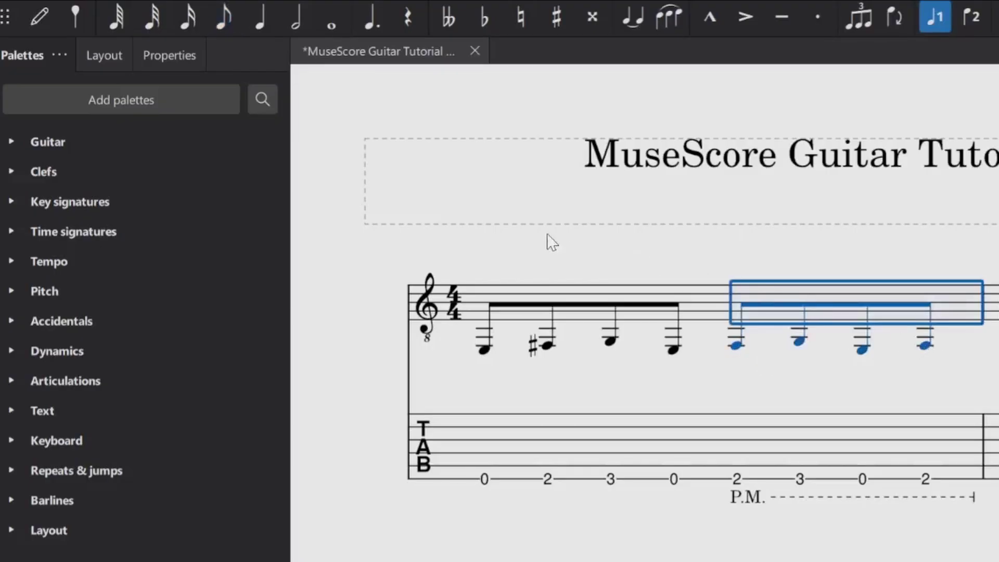
{"action": "left_click", "coordinate": [263, 99]}
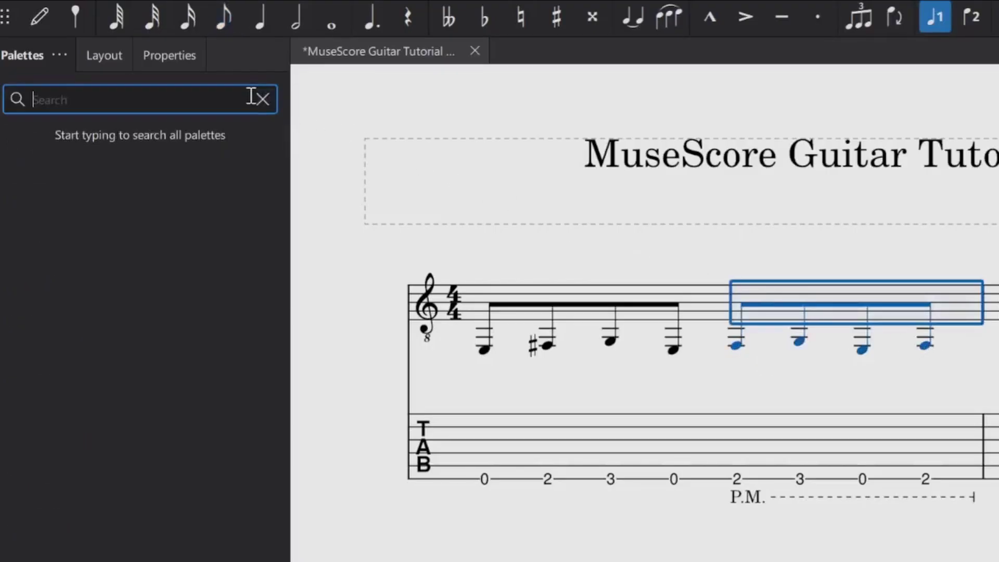
{"action": "type", "text": "palm"}
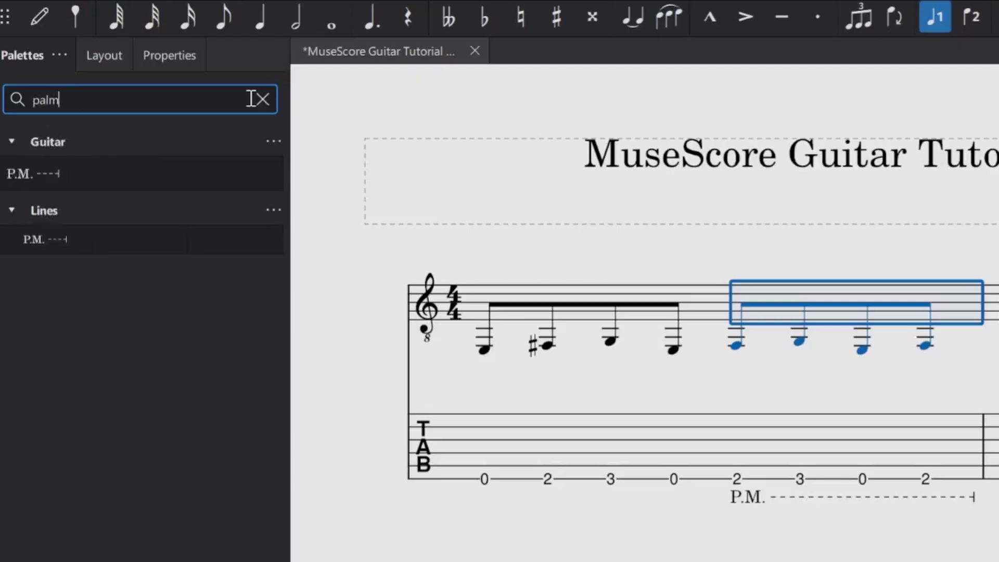
{"action": "left_click", "coordinate": [37, 179]}
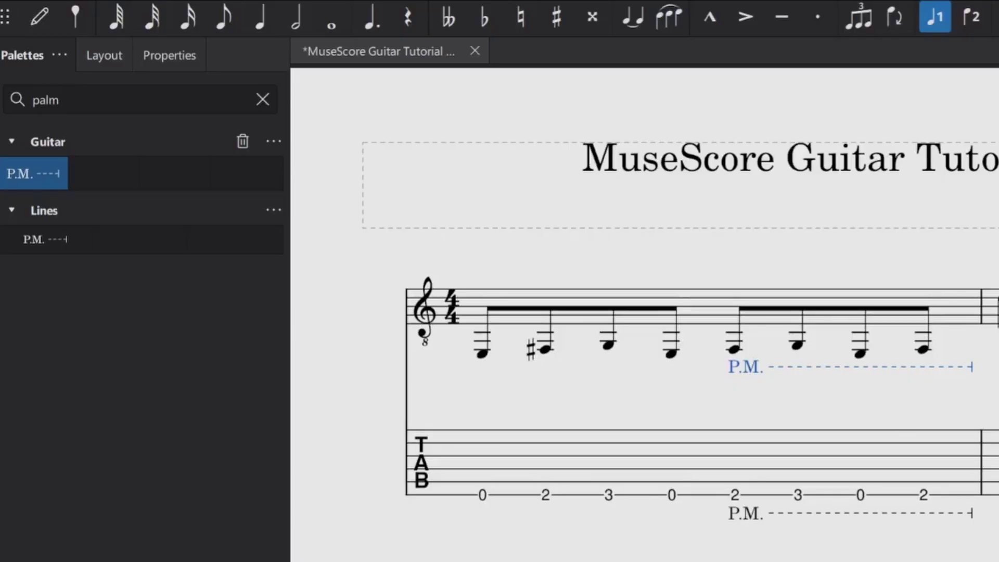
Play back, delete the notation staff's palm mute line, and replay the measure.
{"action": "key", "text": "space"}
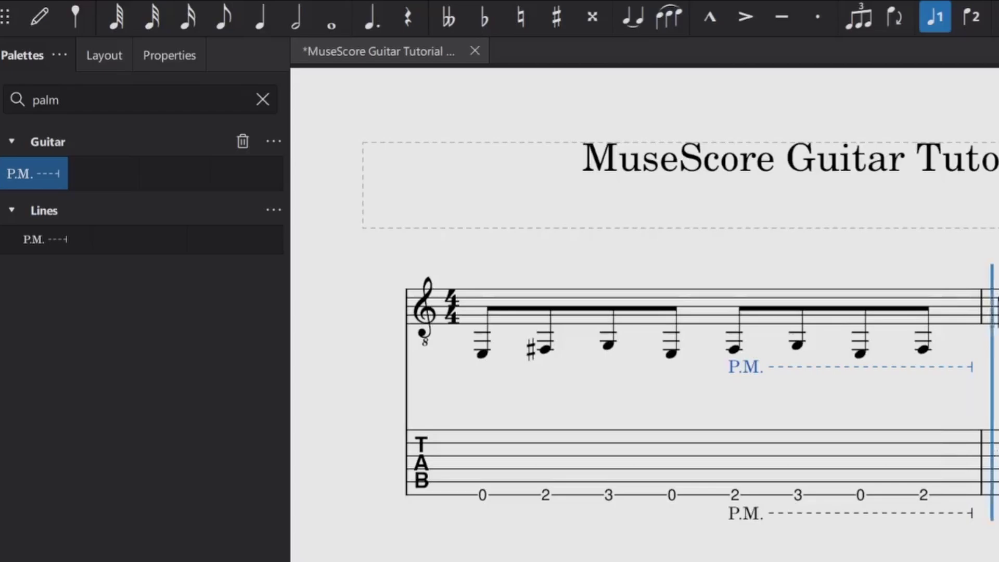
{"action": "key", "text": "Escape"}
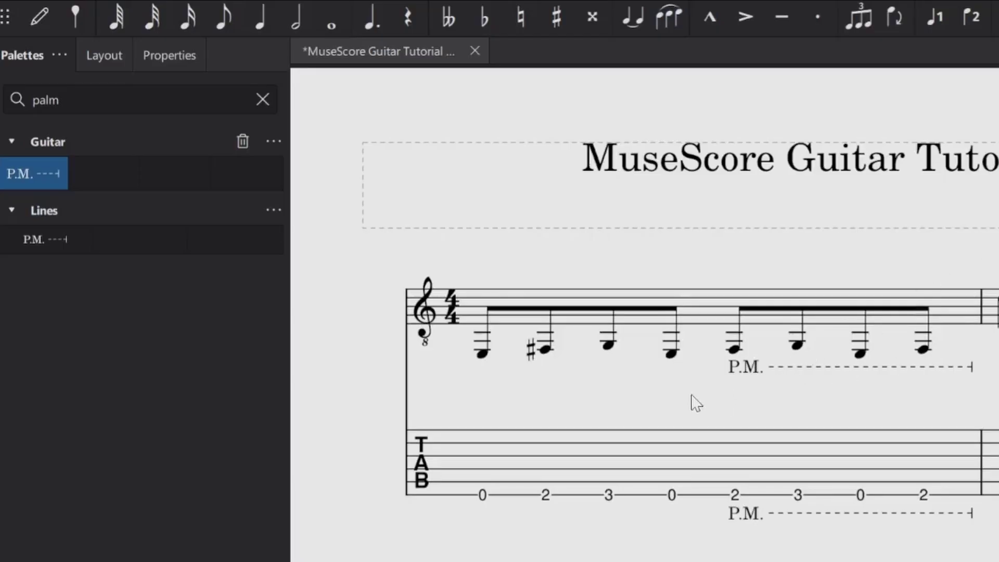
{"action": "left_click", "coordinate": [745, 370]}
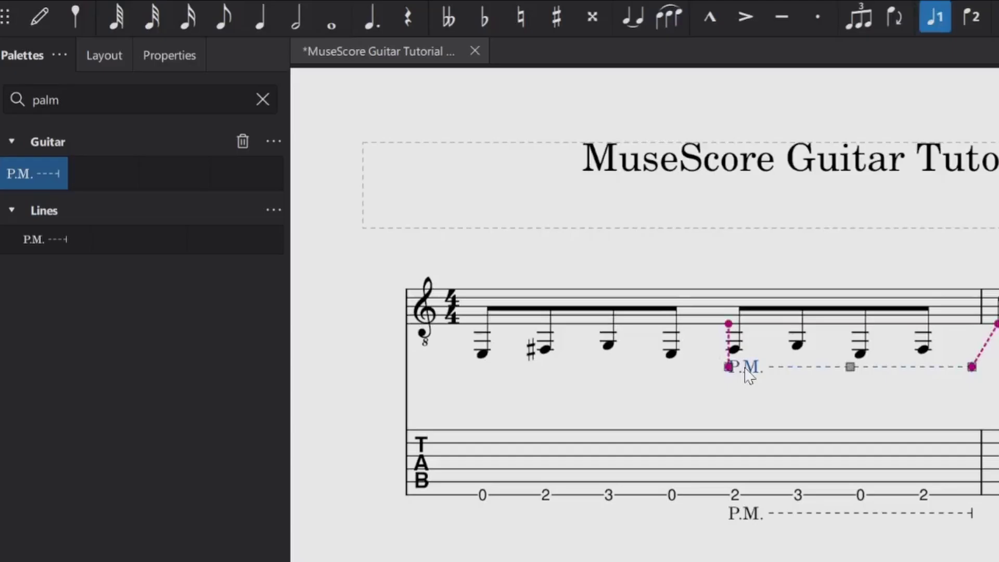
{"action": "key", "text": "Delete"}
{"action": "key", "text": "space"}
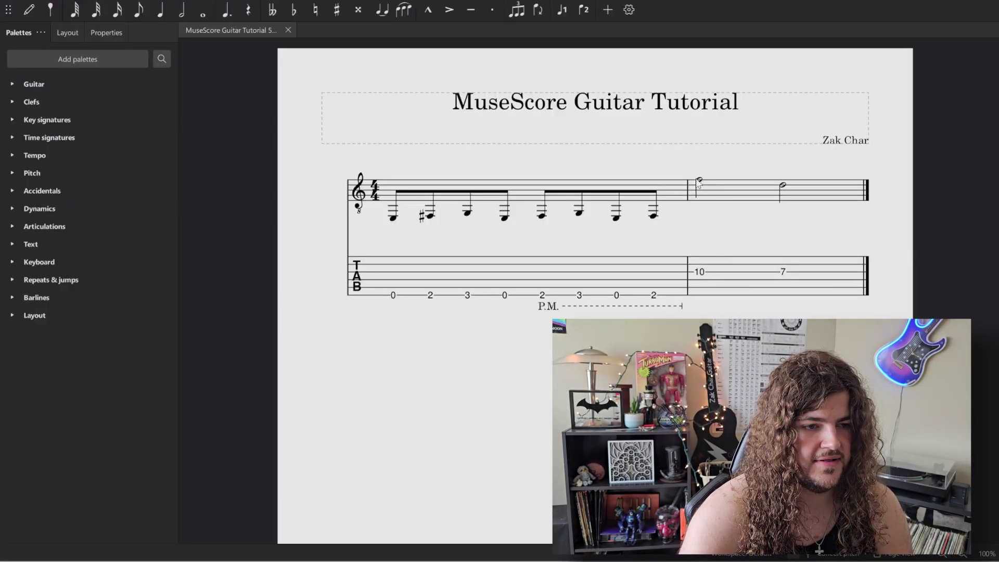
Apply Guitar vibrato wide, found by searching 'vibrat', from measure 2's first half note.
{"action": "left_click", "coordinate": [698, 181]}
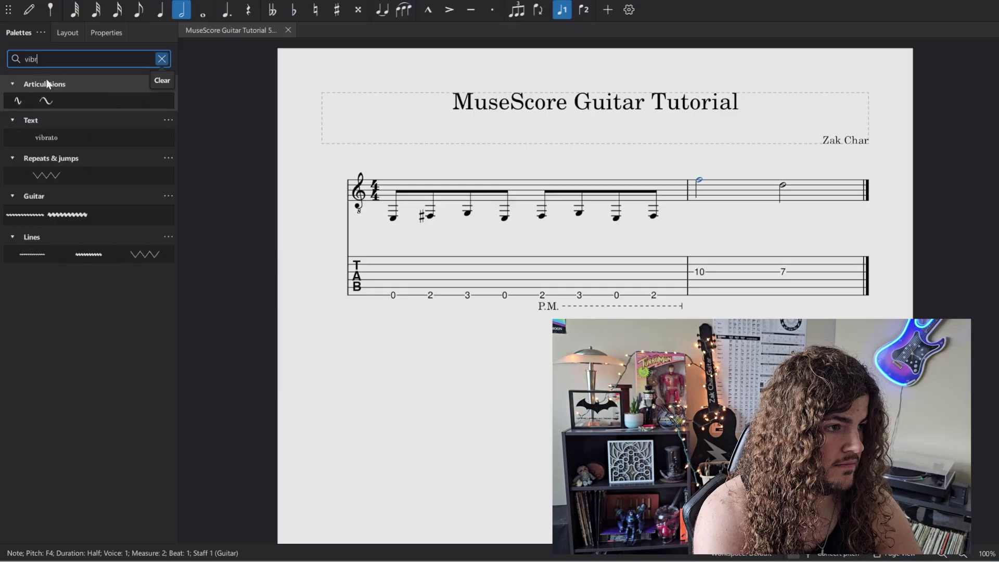
{"action": "type", "text": "at"}
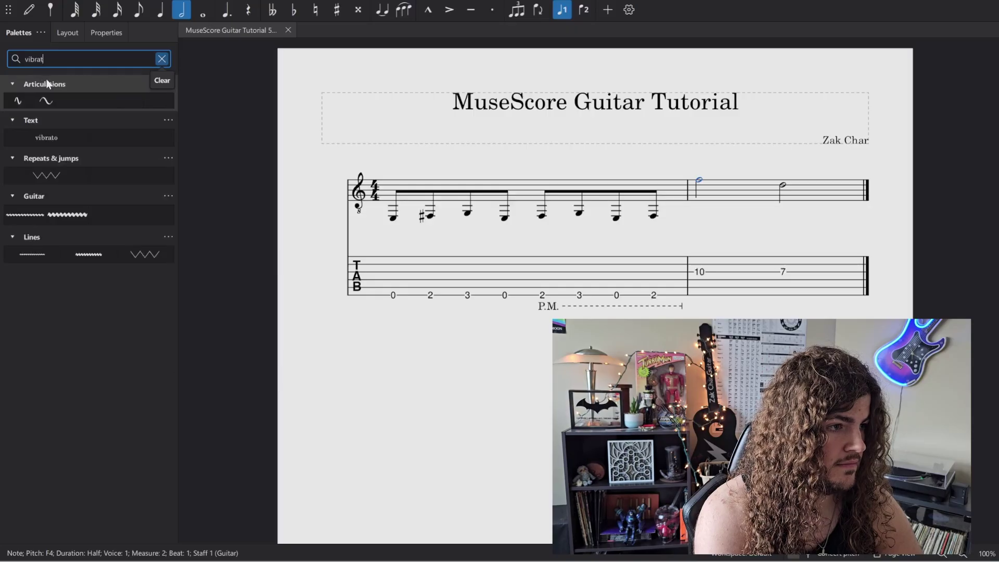
{"action": "left_click", "coordinate": [64, 216]}
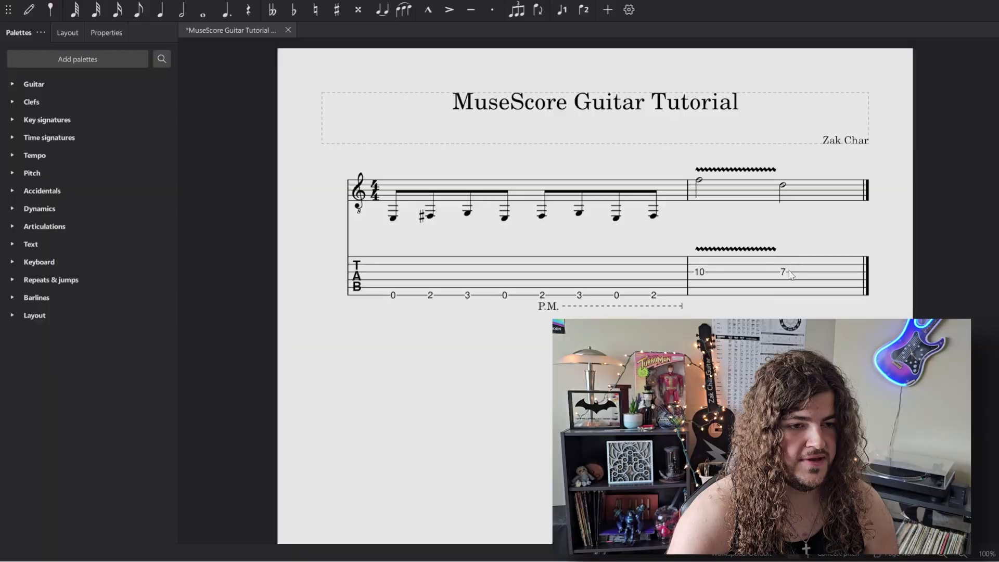
Shorten measure 2's fret-7 note to a quarter and add a full bend via a 'bend' search.
{"action": "left_click", "coordinate": [785, 272]}
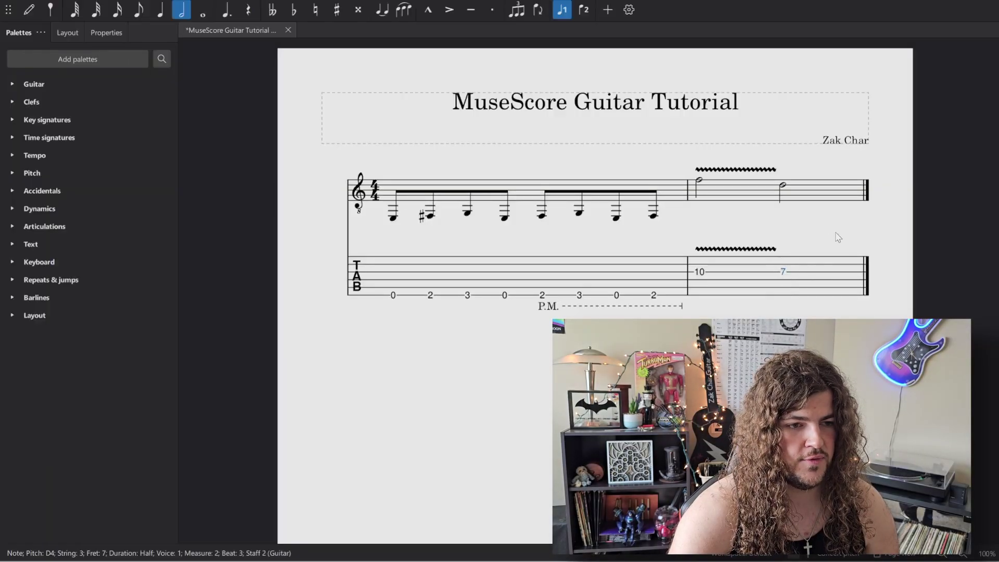
{"action": "left_click", "coordinate": [783, 185]}
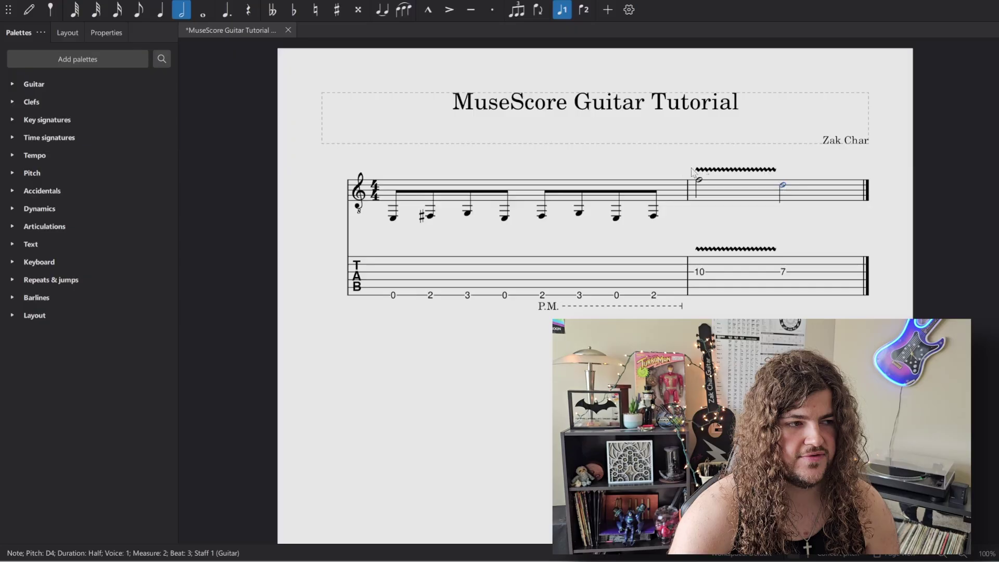
{"action": "left_click", "coordinate": [158, 12]}
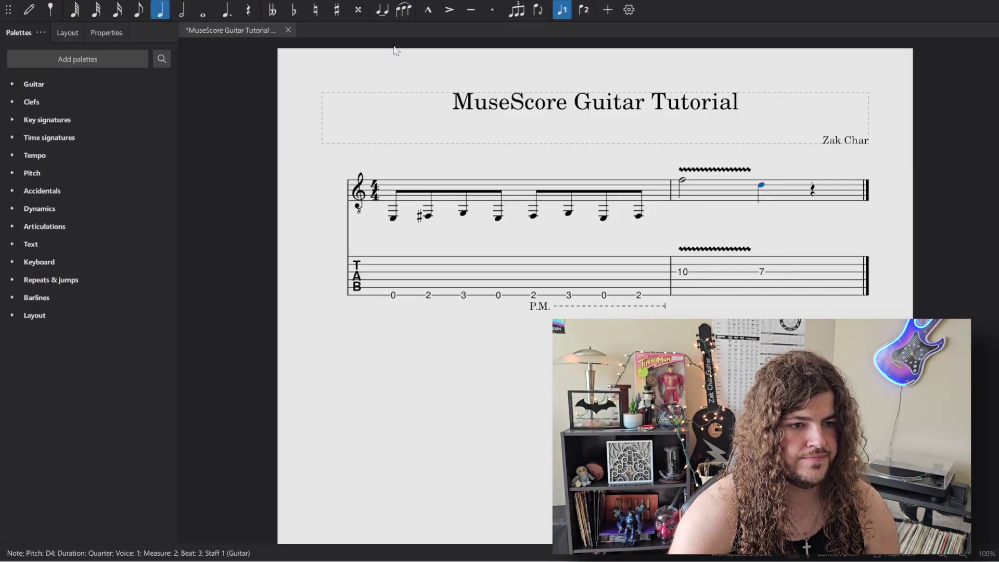
{"action": "left_click", "coordinate": [161, 60]}
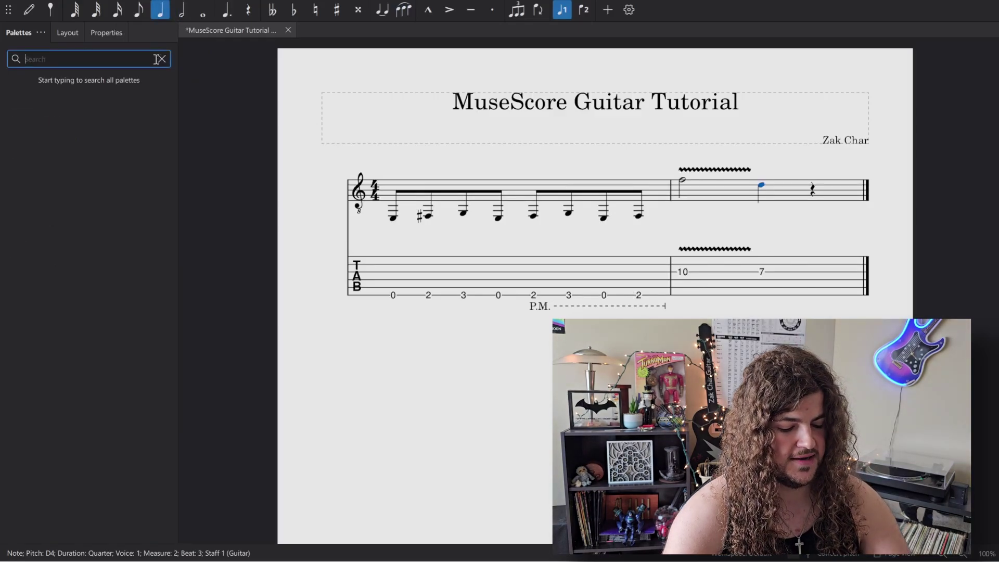
{"action": "type", "text": "bend"}
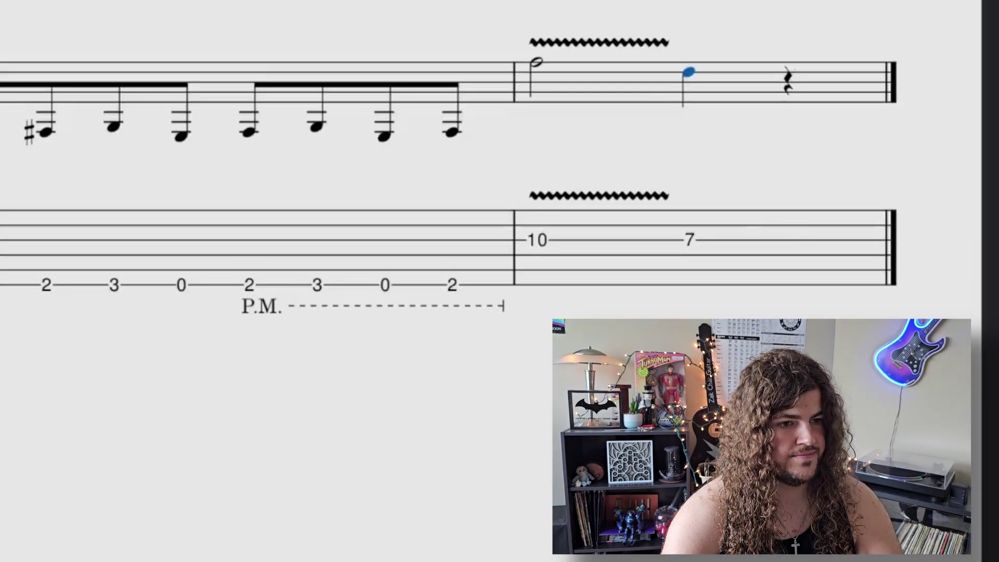
{"action": "left_click", "coordinate": [29, 102]}
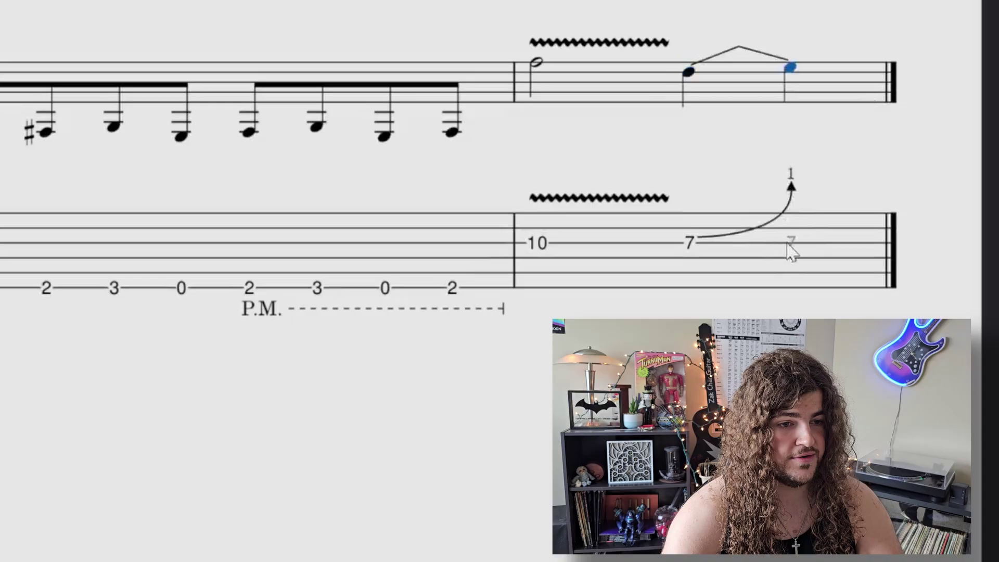
{"action": "key", "text": "Escape"}
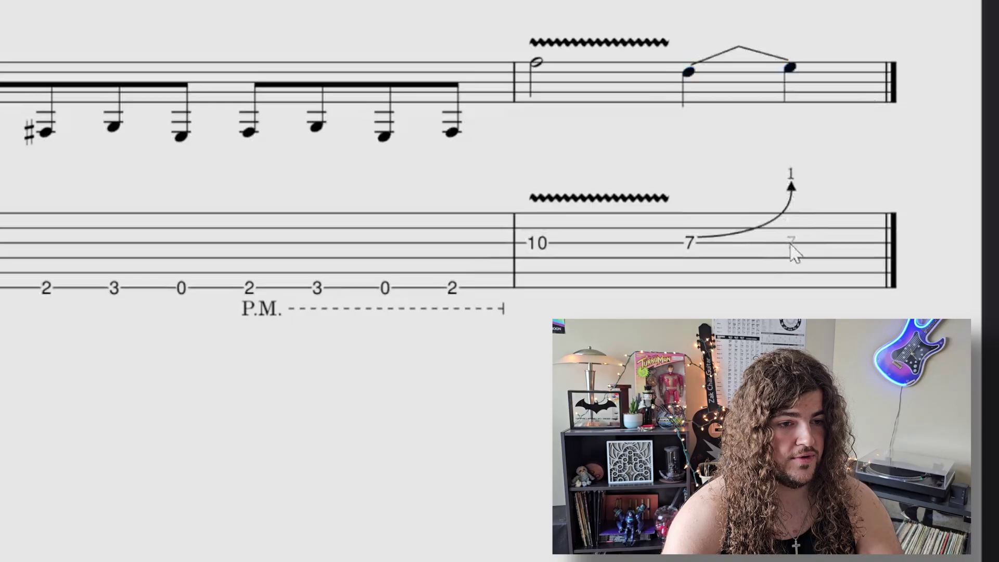
{"action": "left_click", "coordinate": [790, 67]}
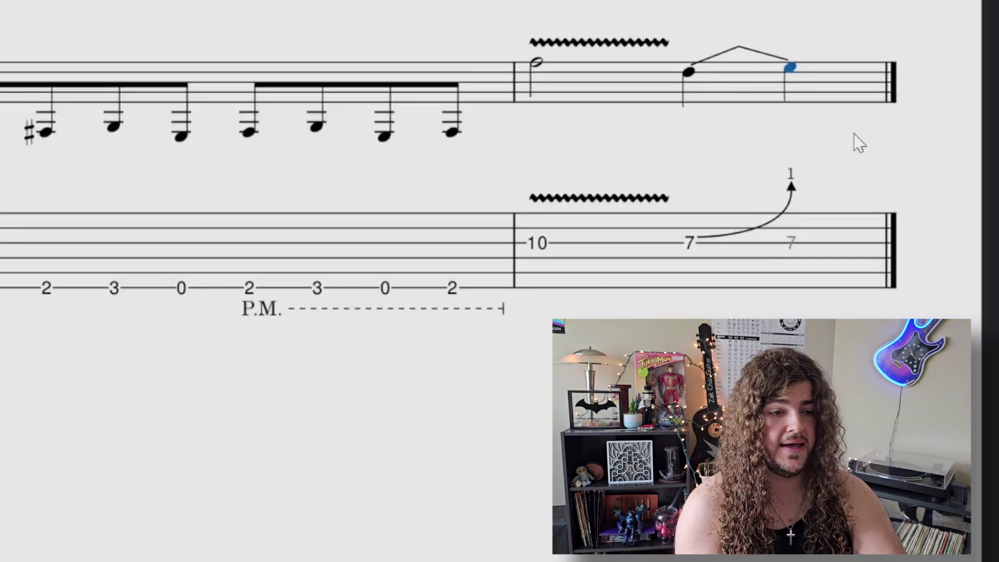
{"action": "key", "text": "Escape"}
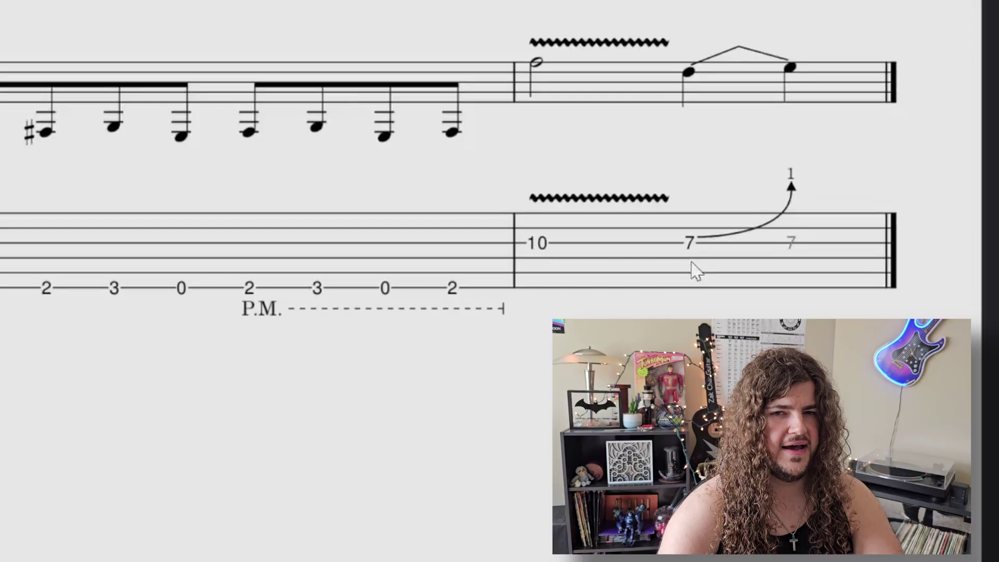
Try changing the fret-7 tab note to fret 10, then undo it.
{"action": "left_click", "coordinate": [692, 246]}
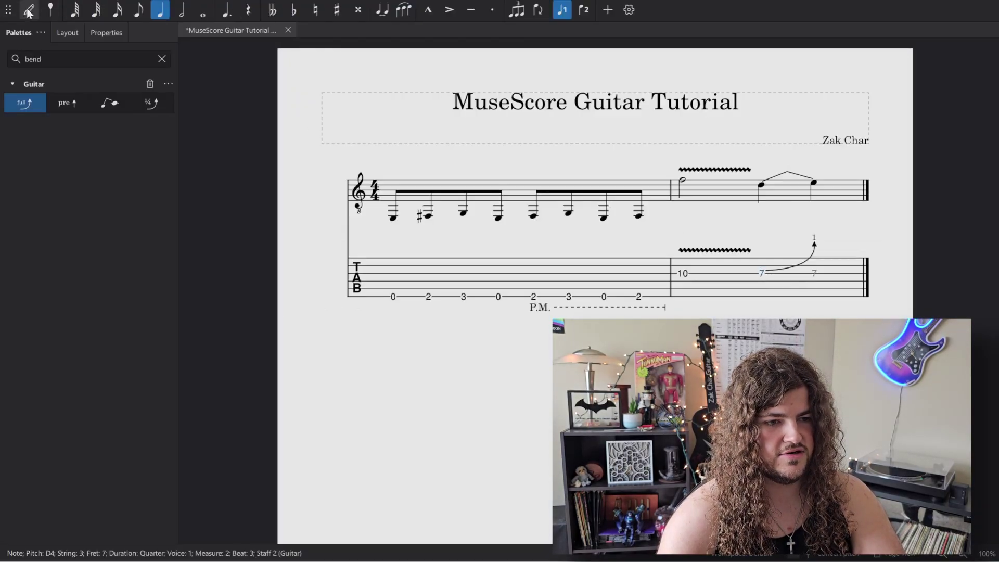
{"action": "left_click", "coordinate": [28, 10]}
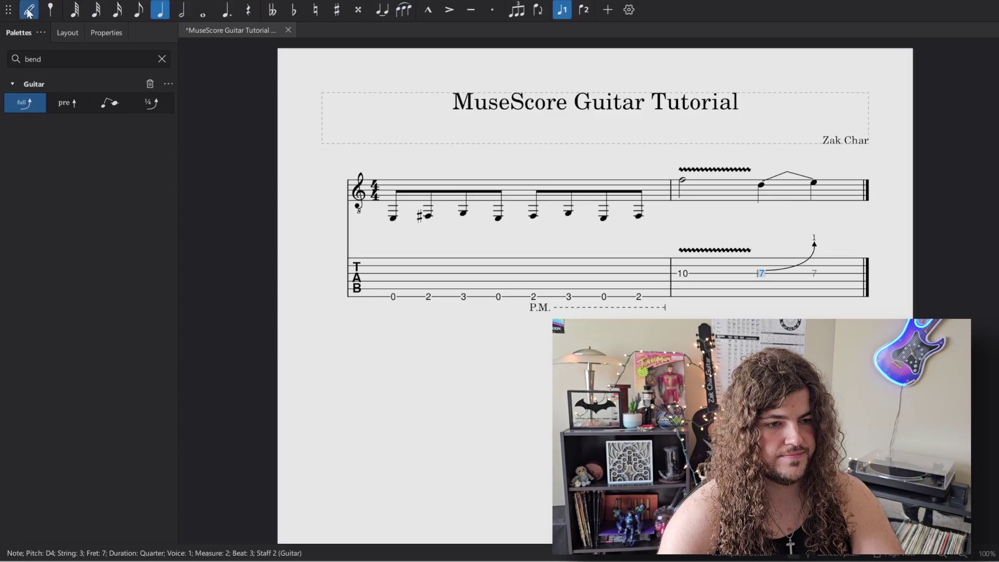
{"action": "type", "text": "10"}
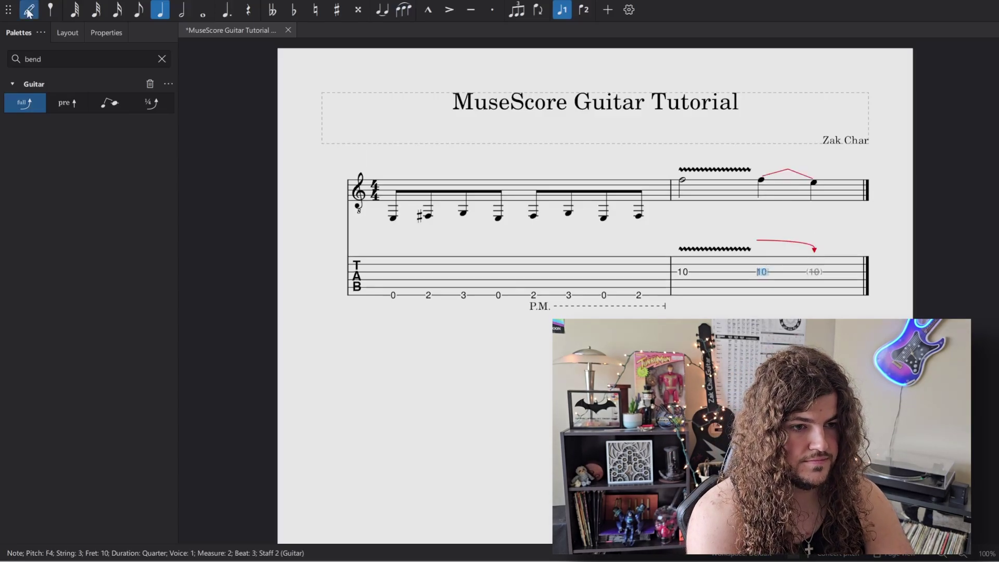
{"action": "key", "text": "ctrl+z"}
{"action": "key", "text": "ctrl+z"}
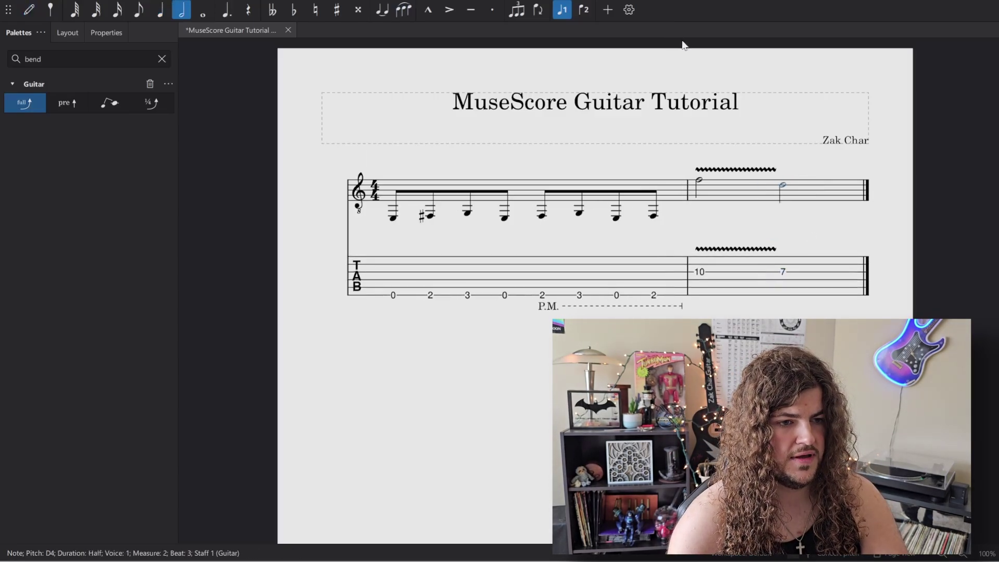
Enter a fret-10 quarter note on beat 3 and give it a full bend.
{"action": "left_click", "coordinate": [20, 4]}
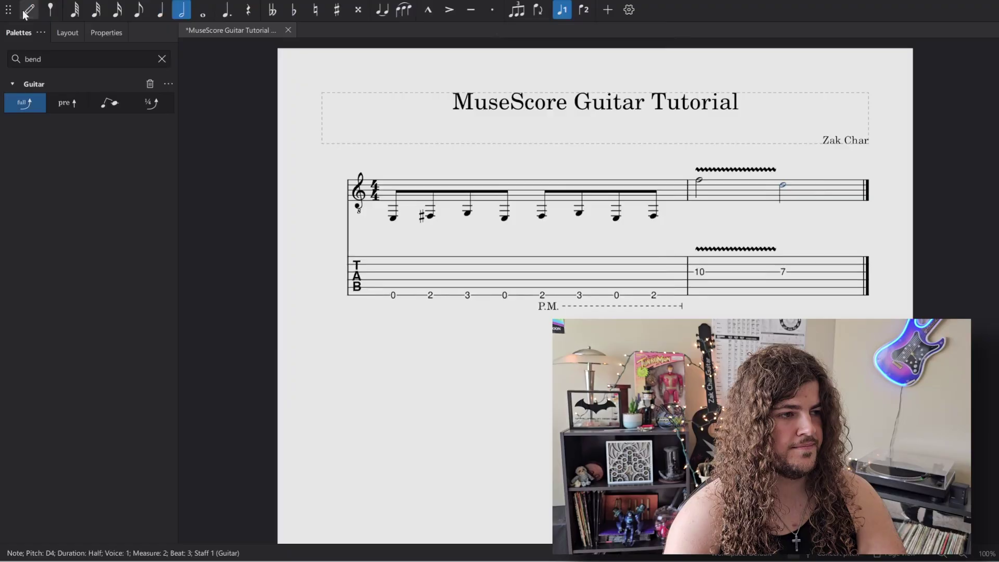
{"action": "key", "text": "5"}
{"action": "left_click", "coordinate": [779, 272]}
{"action": "type", "text": "10"}
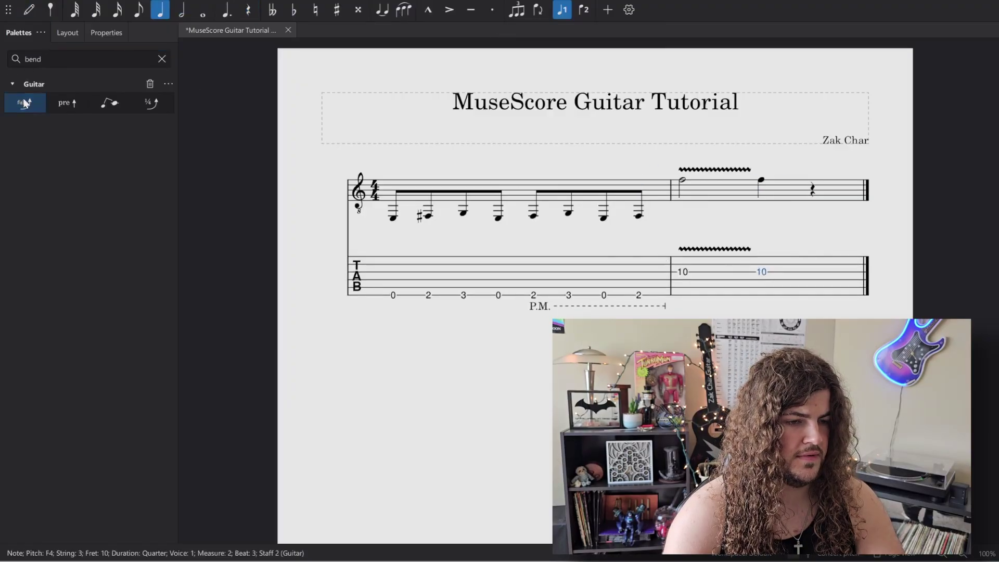
{"action": "left_click", "coordinate": [27, 105]}
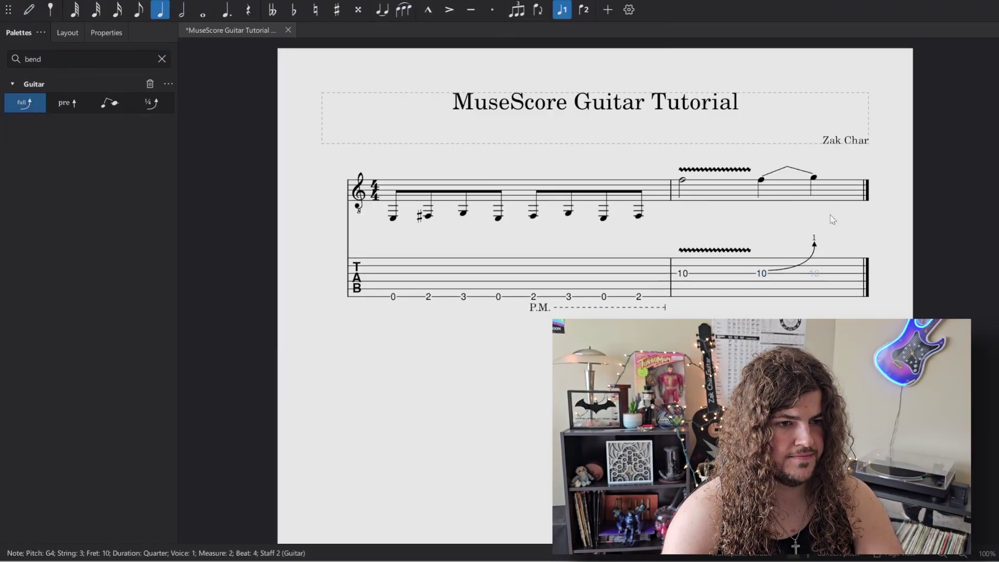
{"action": "left_click", "coordinate": [815, 239]}
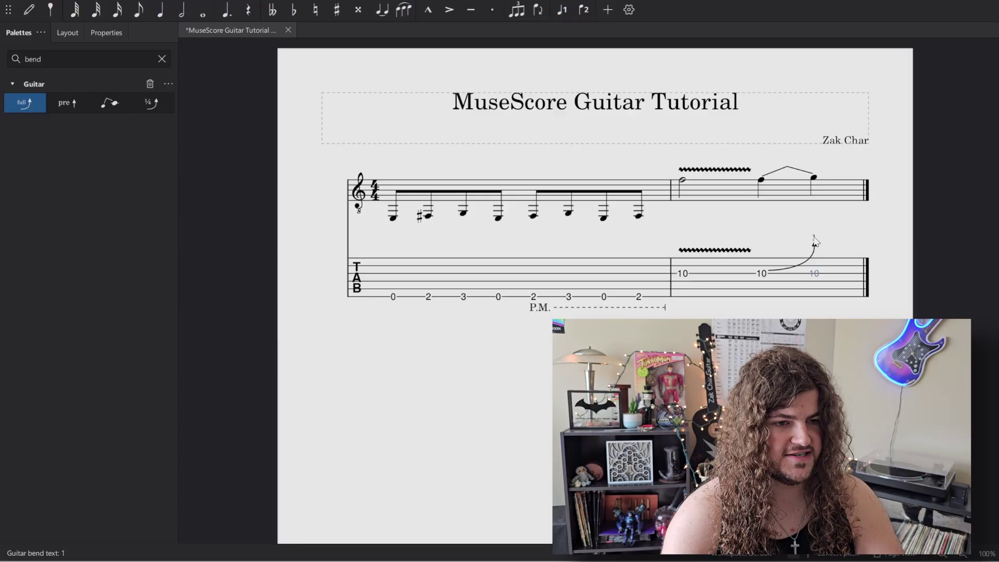
Drag the bend's end point in Customize bend down from 1 to ½.
{"action": "key", "text": "Escape"}
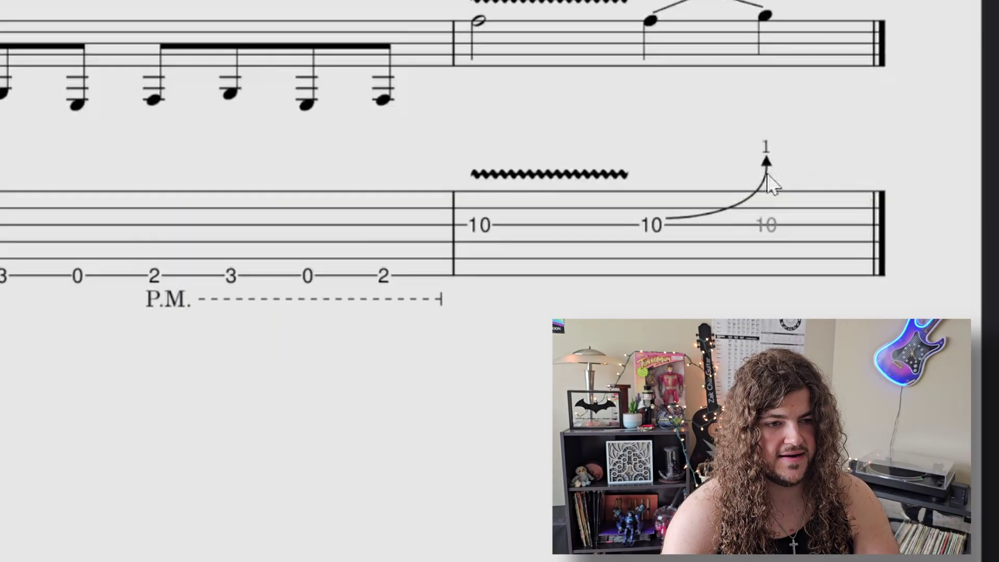
{"action": "left_click", "coordinate": [770, 182]}
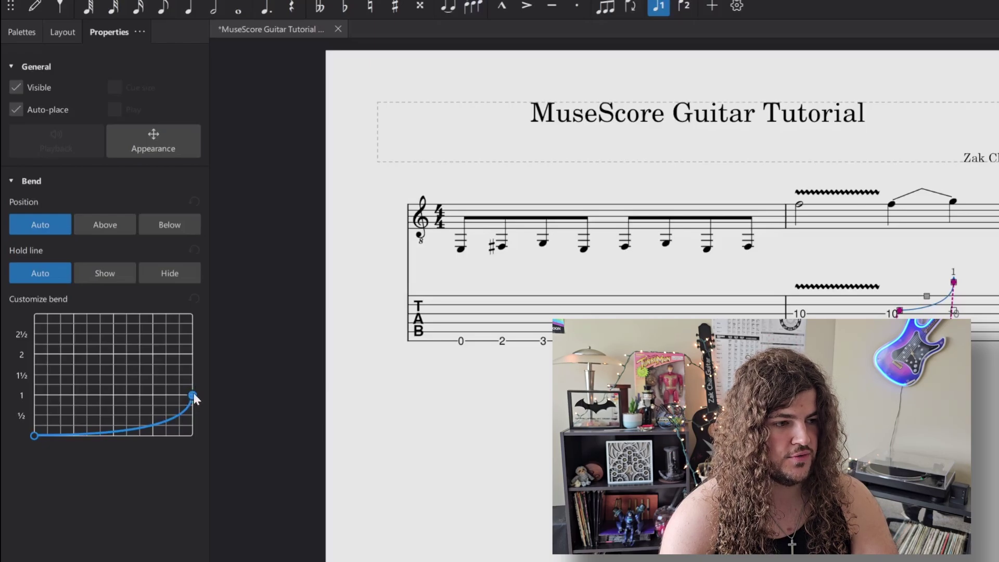
{"action": "left_click_drag", "start_coordinate": [192, 394], "coordinate": [195, 401]}
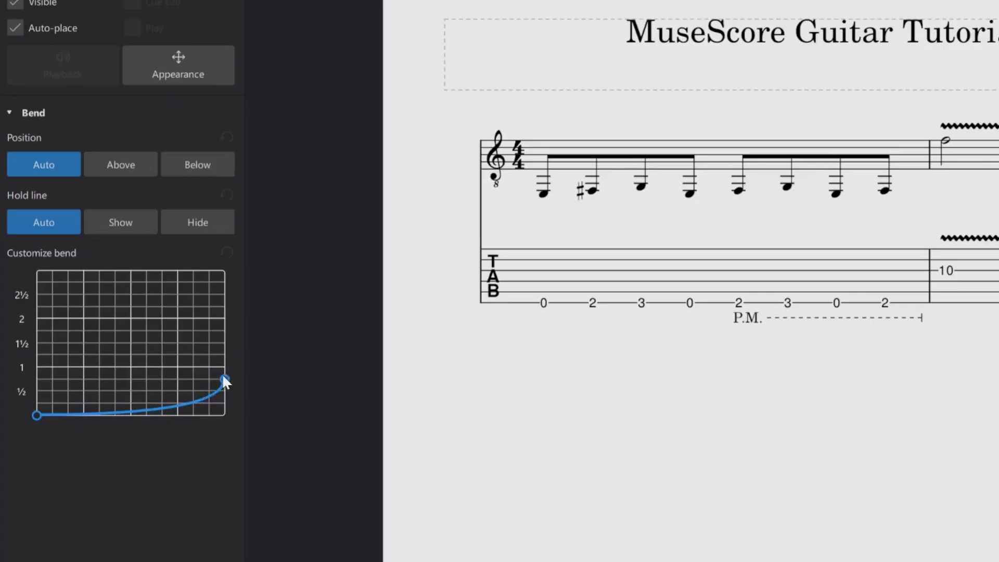
{"action": "left_click_drag", "start_coordinate": [226, 383], "coordinate": [228, 391]}
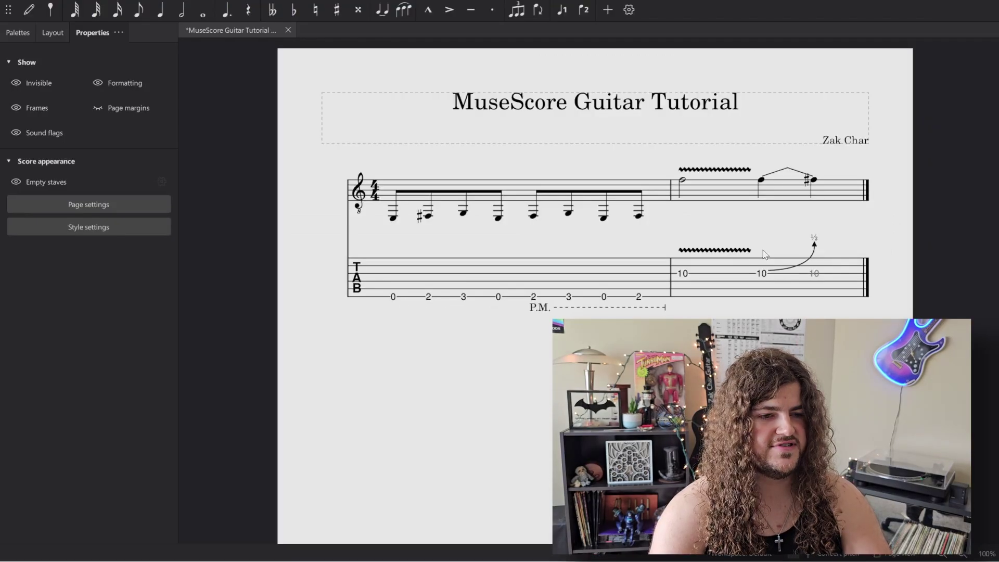
Clear measure 2 and enter a fret-7 quarter note at its start.
{"action": "left_click", "coordinate": [702, 252]}
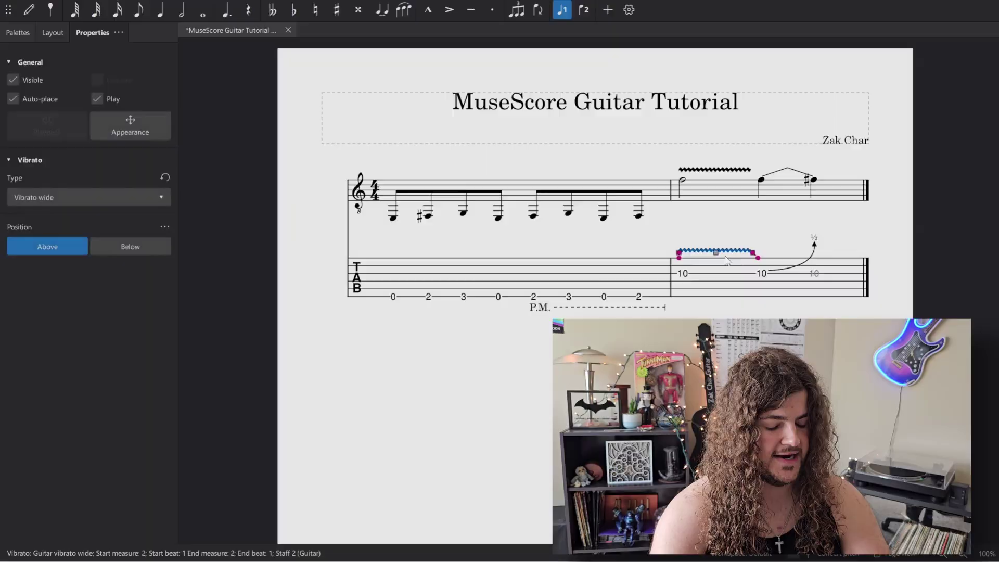
{"action": "left_click", "coordinate": [781, 292]}
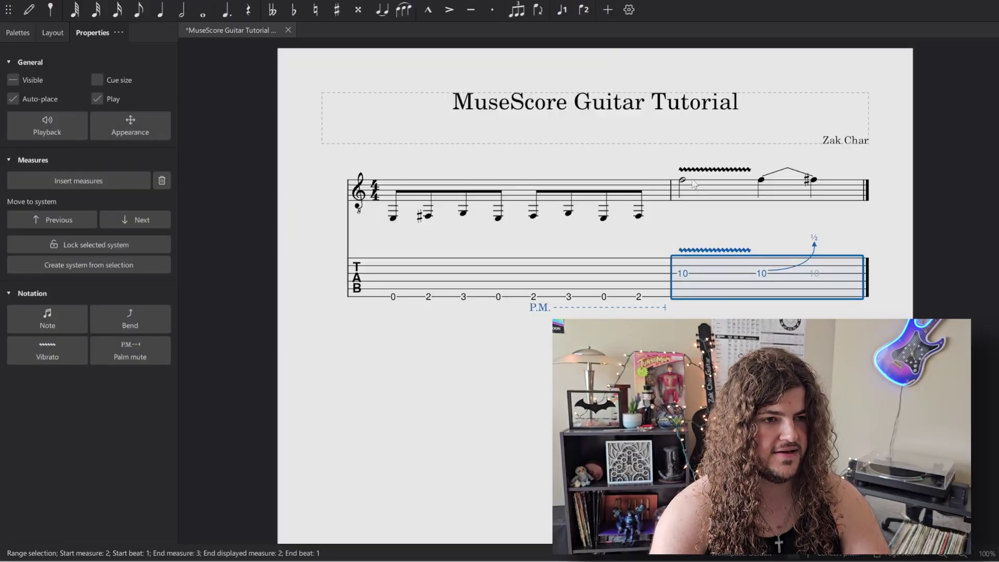
{"action": "key", "text": "Delete"}
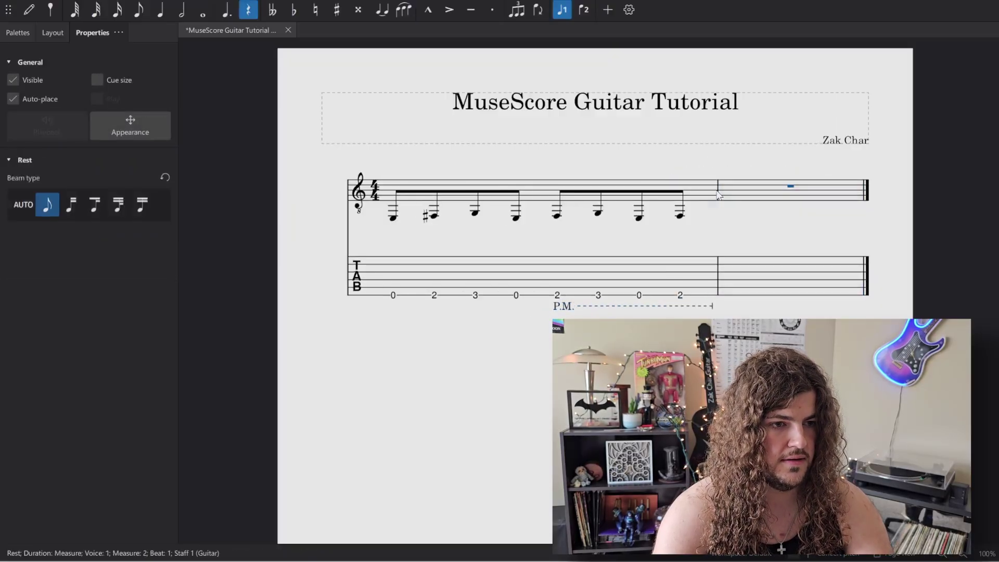
{"action": "left_click", "coordinate": [29, 9]}
{"action": "left_click", "coordinate": [160, 9]}
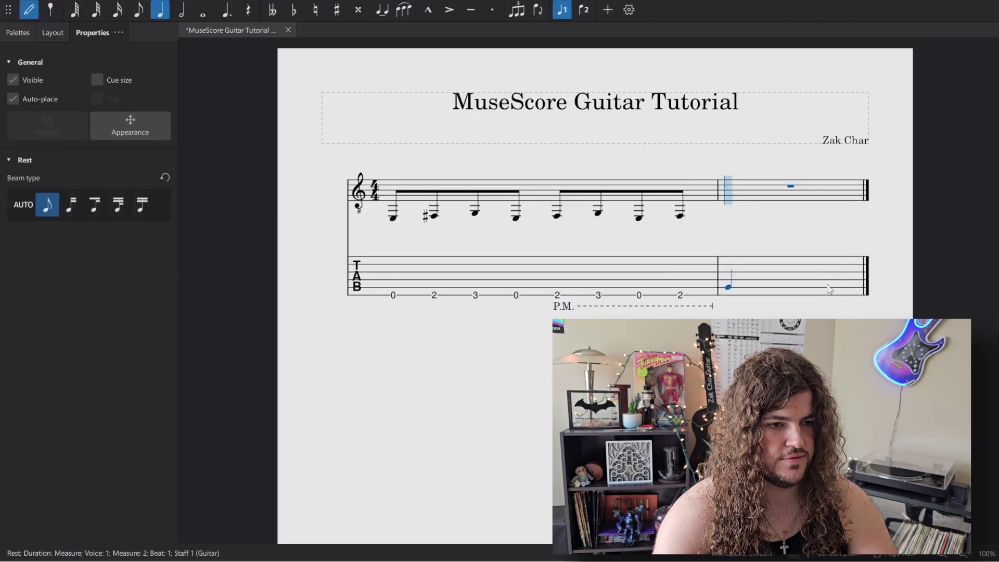
{"action": "left_click", "coordinate": [779, 271]}
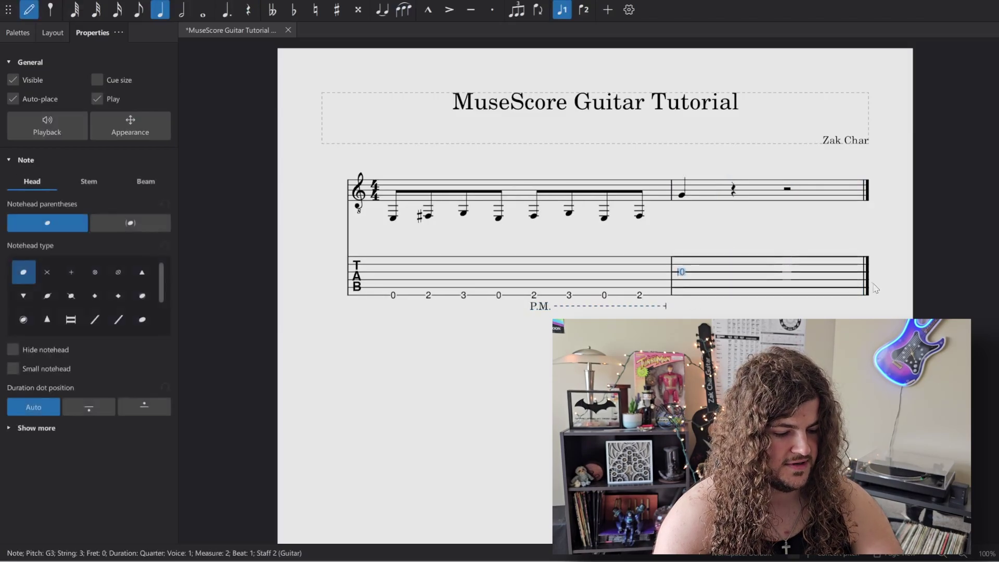
{"action": "key", "text": "7"}
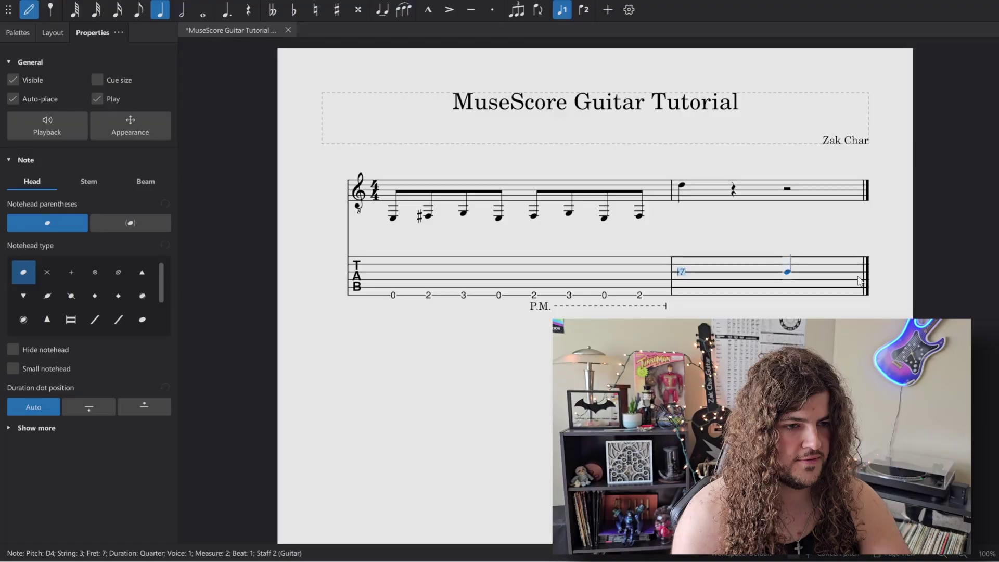
Add a fret-9 note on beat 2 and make it a dotted half note.
{"action": "key", "text": "Right"}
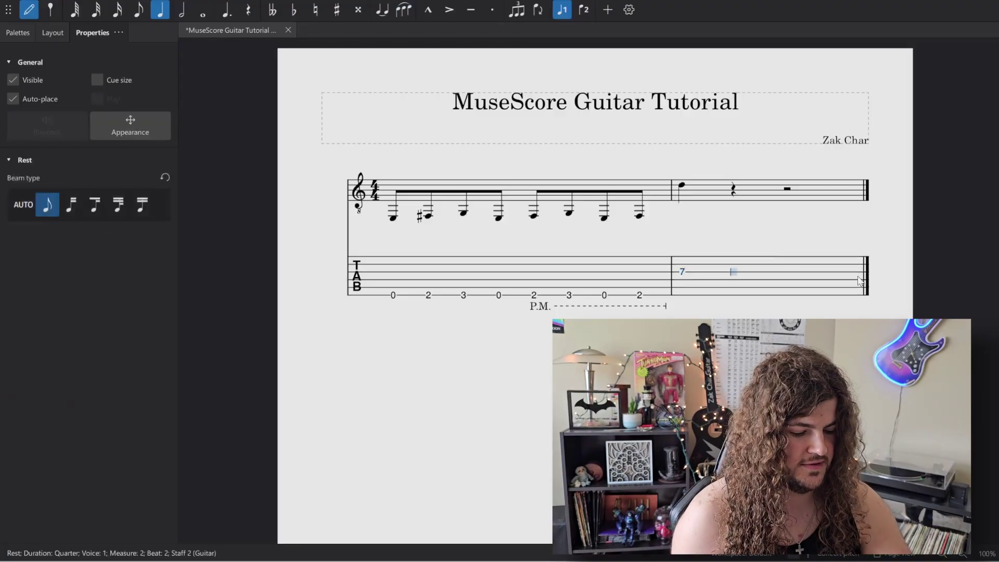
{"action": "key", "text": "9"}
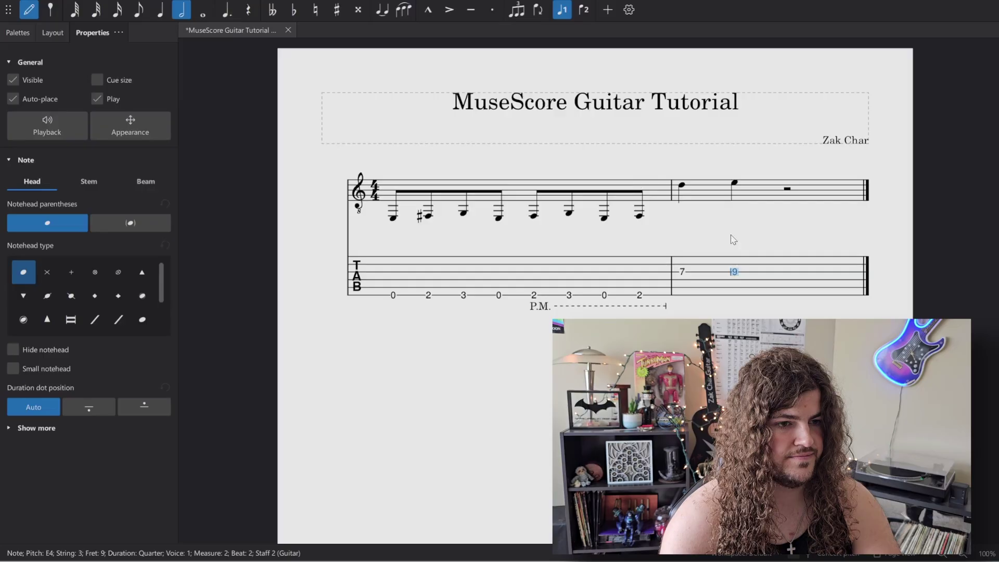
{"action": "left_click", "coordinate": [735, 272]}
{"action": "key", "text": "0"}
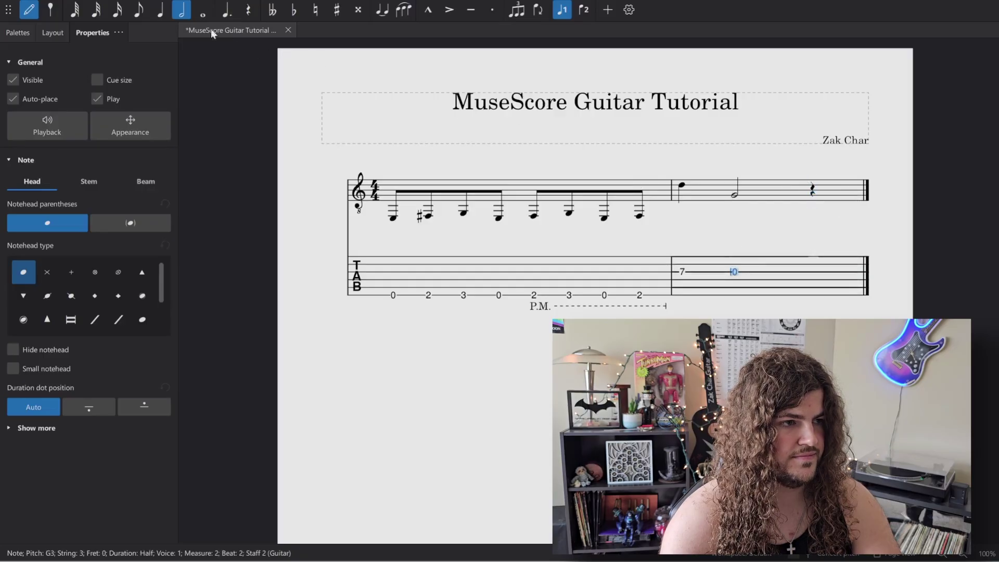
{"action": "key", "text": "period"}
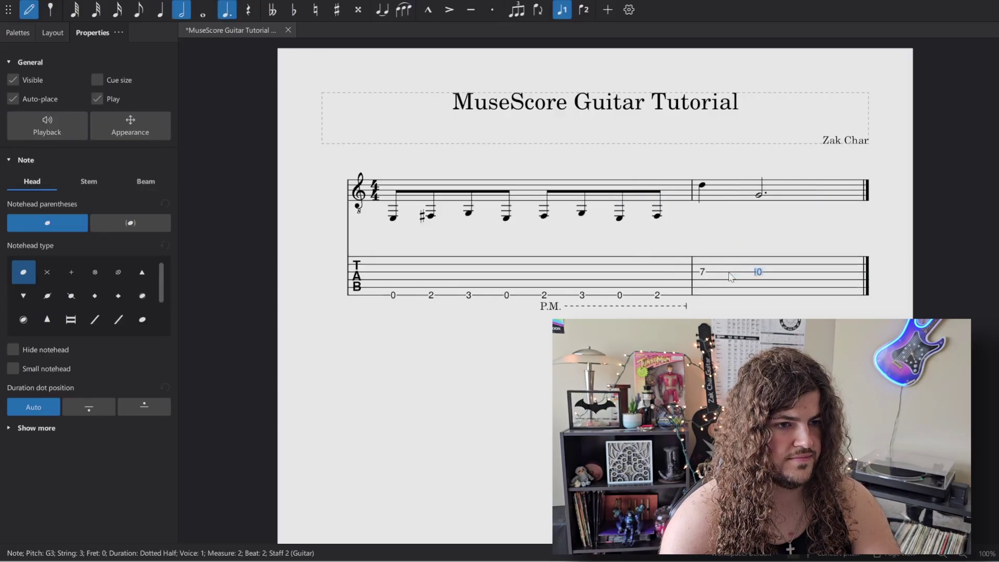
{"action": "key", "text": "9"}
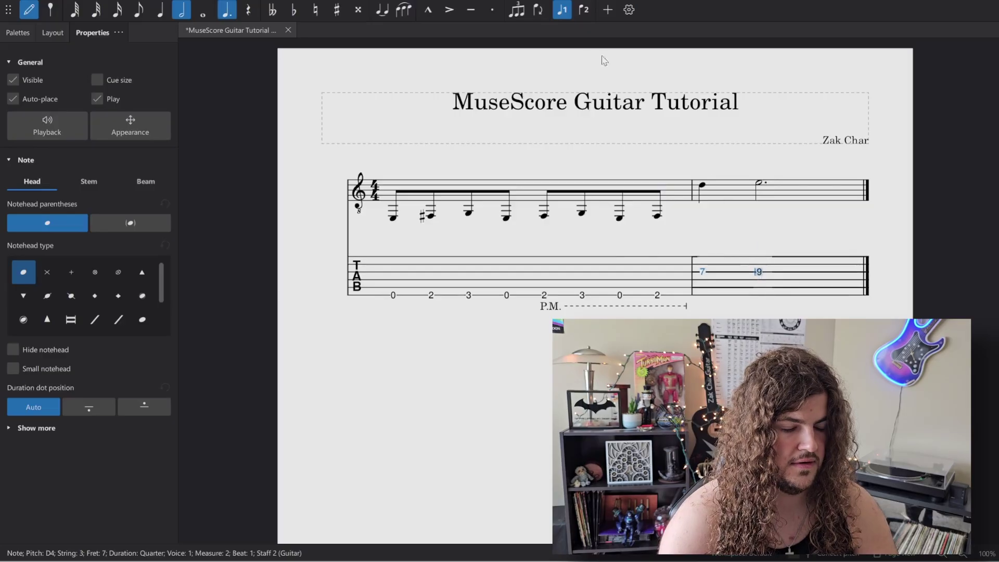
{"action": "key", "text": "Escape"}
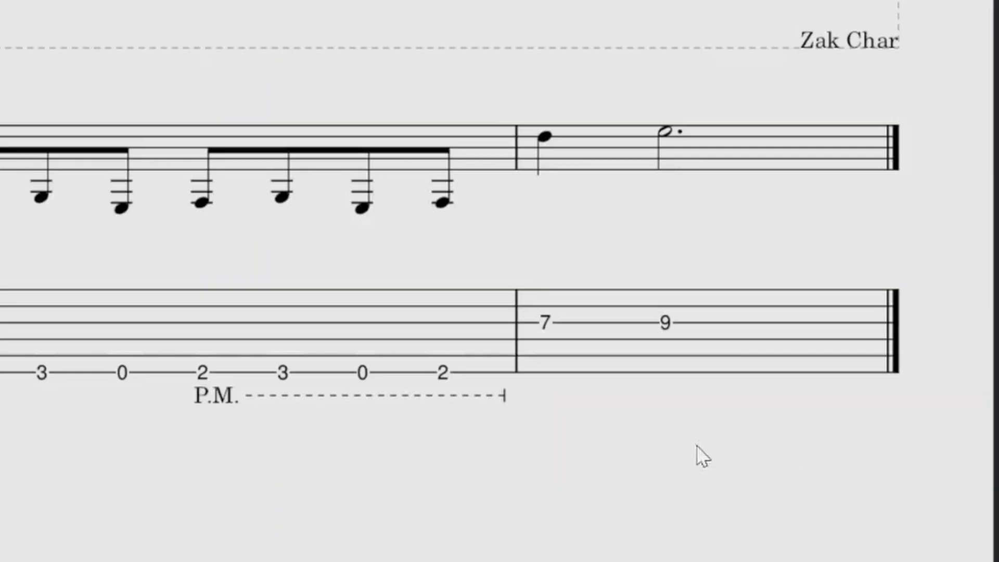
Add the Arpeggios & glissandos palette from the More palettes list.
{"action": "left_click", "coordinate": [545, 323]}
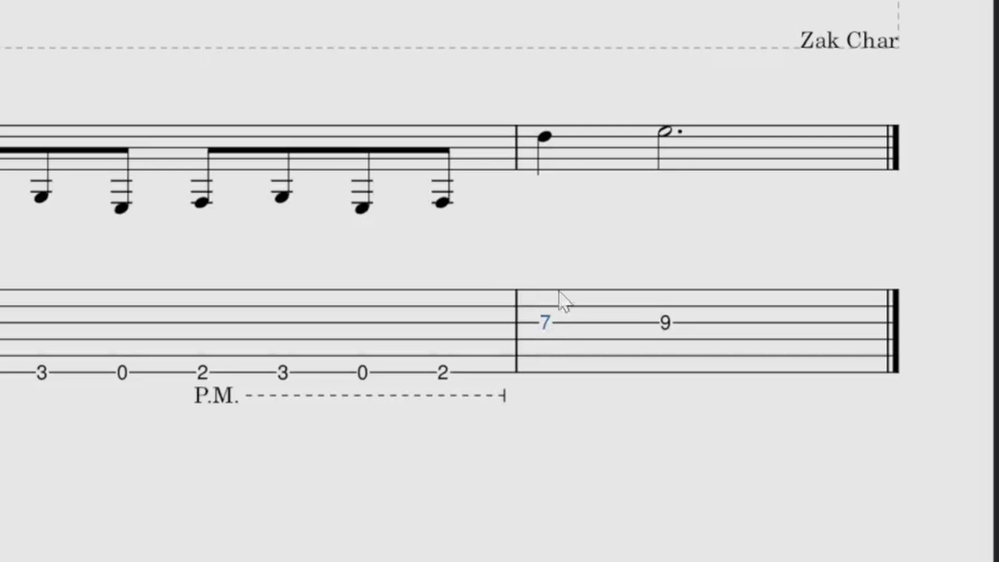
{"action": "left_click", "coordinate": [664, 323]}
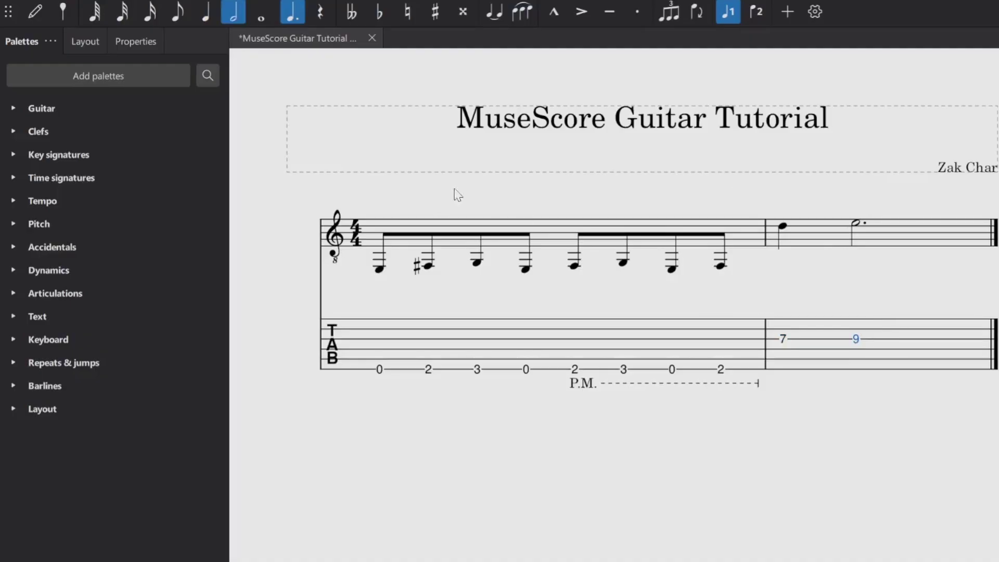
{"action": "left_click", "coordinate": [163, 83]}
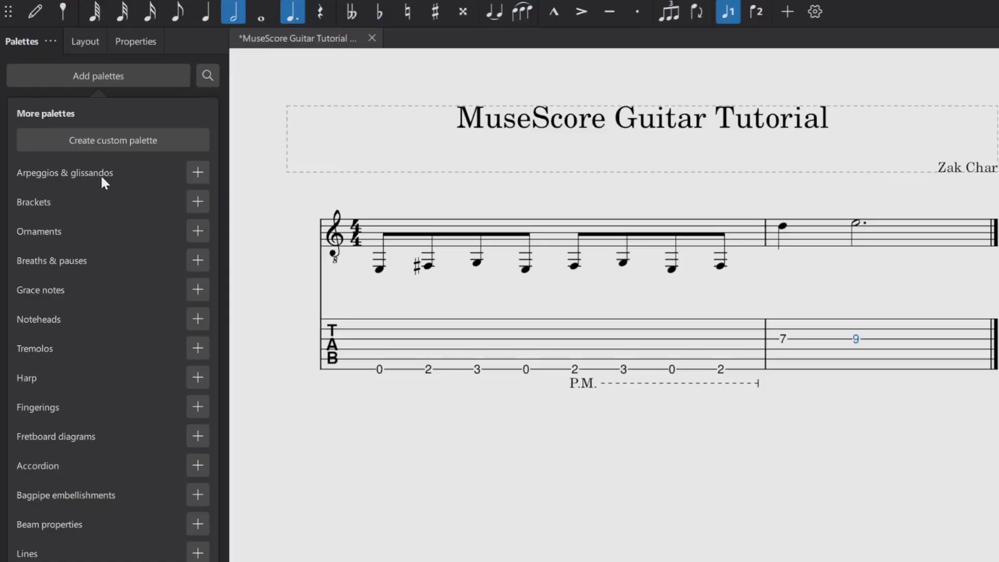
{"action": "left_click", "coordinate": [198, 173]}
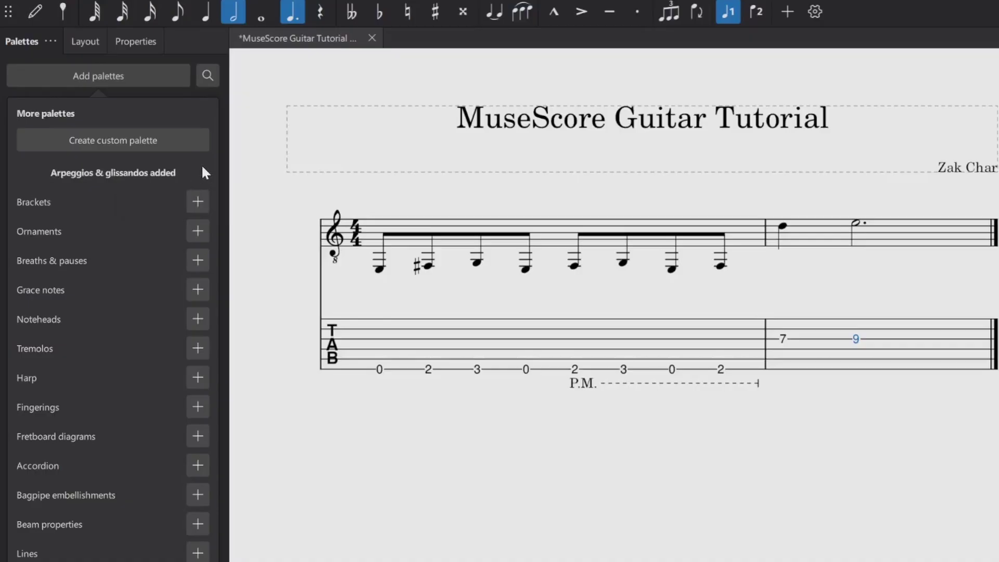
{"action": "left_click", "coordinate": [248, 156]}
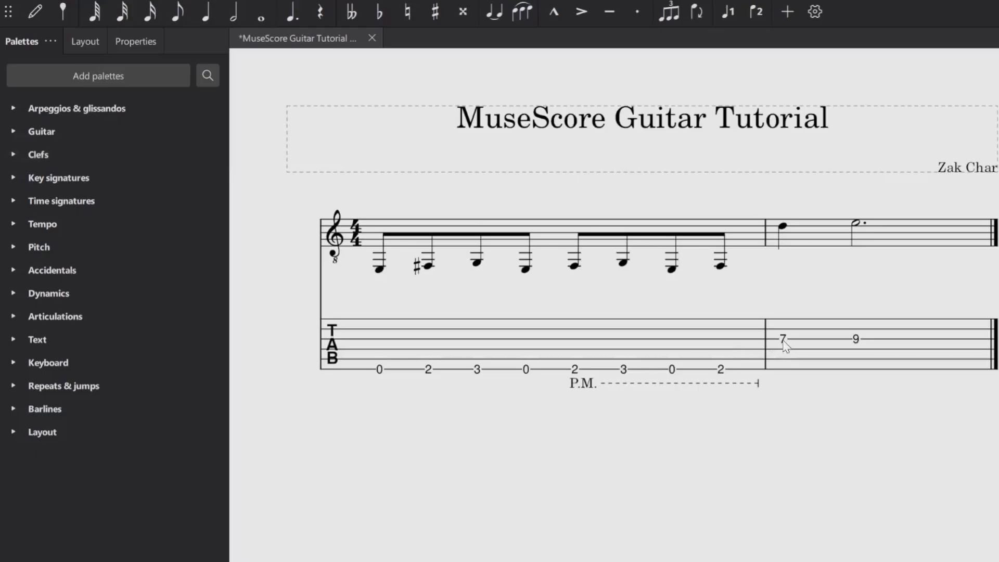
Apply a Straight glissando from the fret-7 note to fret 9 and play it back.
{"action": "left_click", "coordinate": [783, 340]}
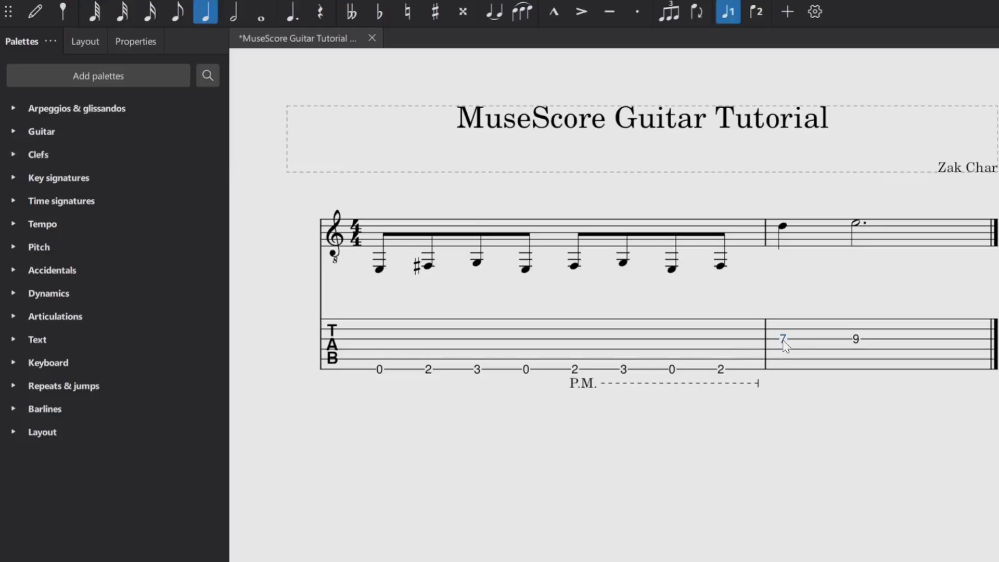
{"action": "left_click", "coordinate": [123, 110]}
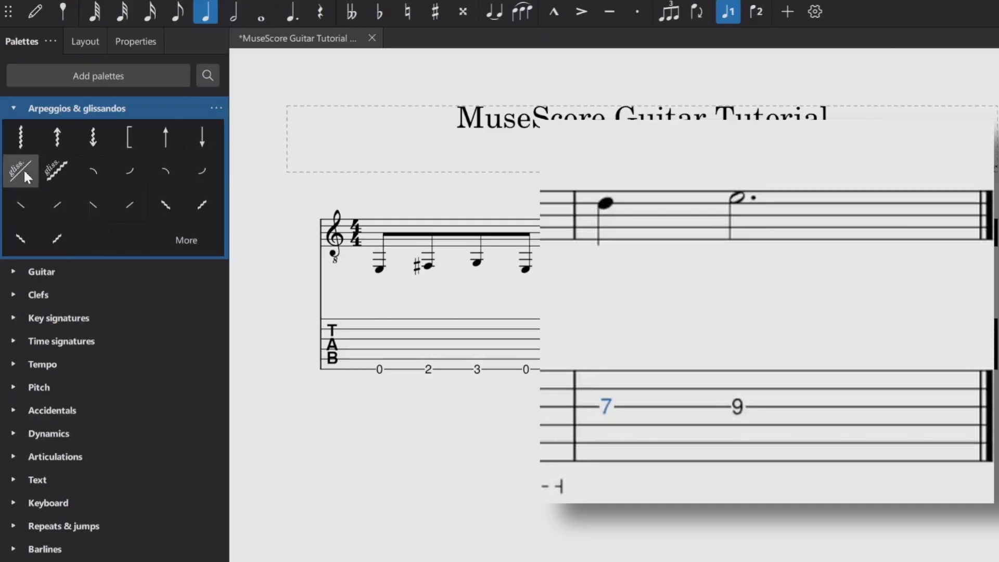
{"action": "left_click", "coordinate": [39, 255]}
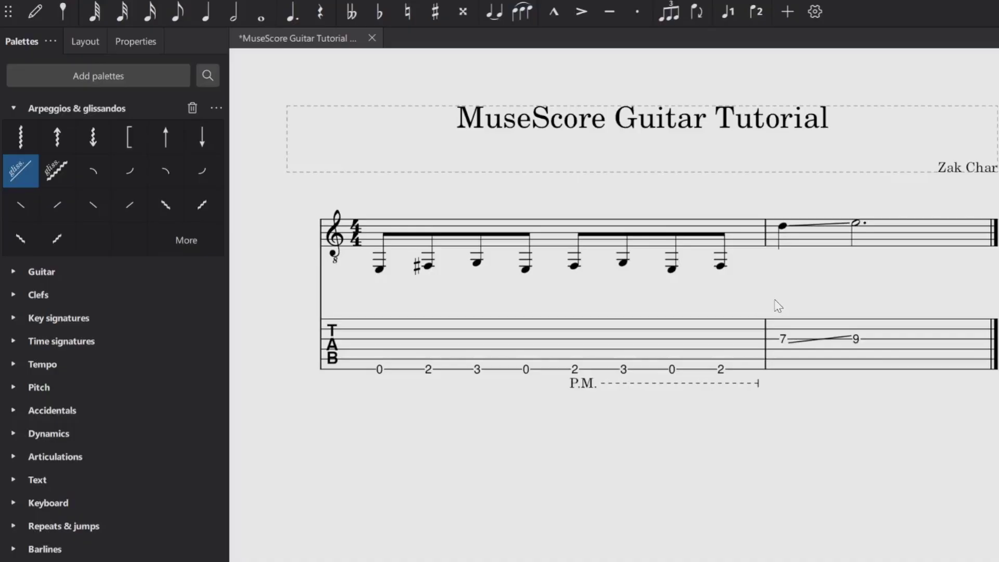
{"action": "key", "text": "space"}
Delete the glissando line in measure 2.
{"action": "left_click", "coordinate": [827, 339]}
{"action": "key", "text": "Delete"}
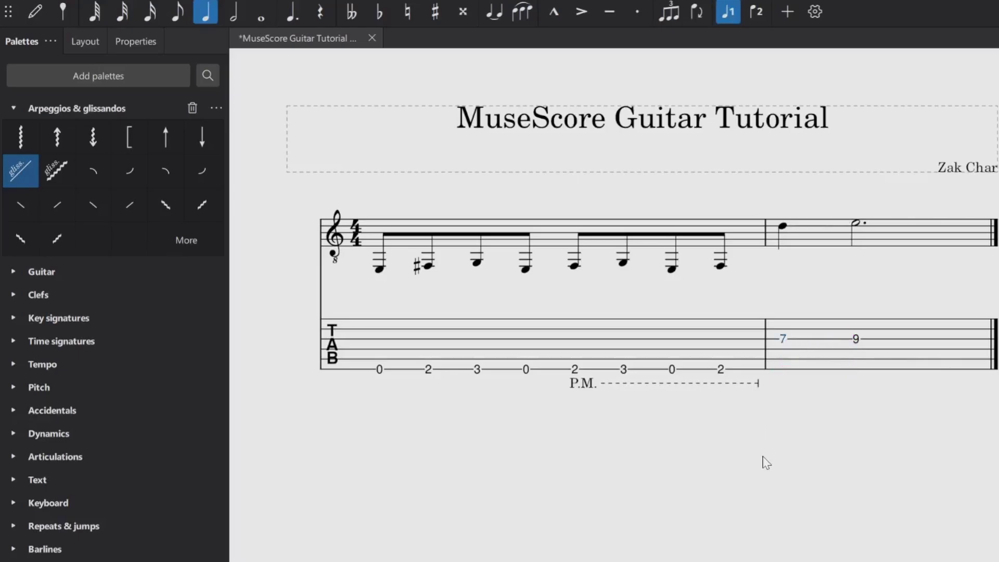
{"action": "key", "text": "Escape"}
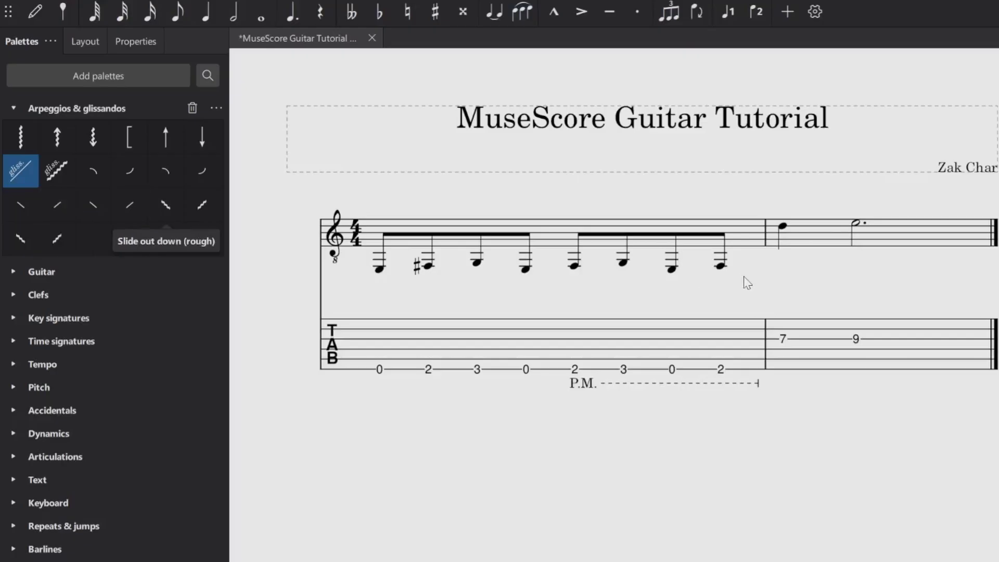
Add a slide out up after the fret-7 quarter note from the Arpeggios & glissandos palette.
{"action": "left_click", "coordinate": [782, 339]}
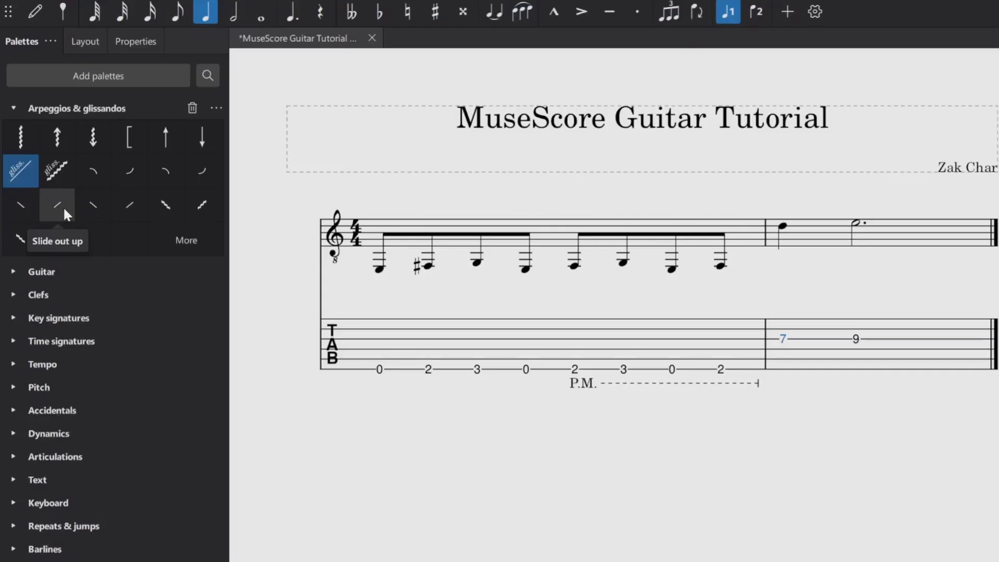
{"action": "left_click", "coordinate": [95, 270]}
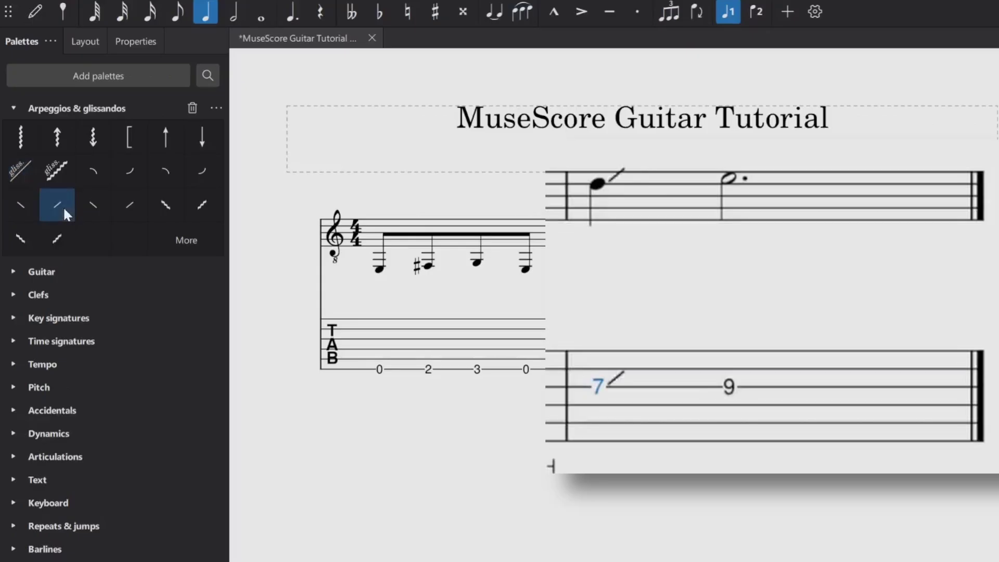
{"action": "left_click", "coordinate": [619, 479]}
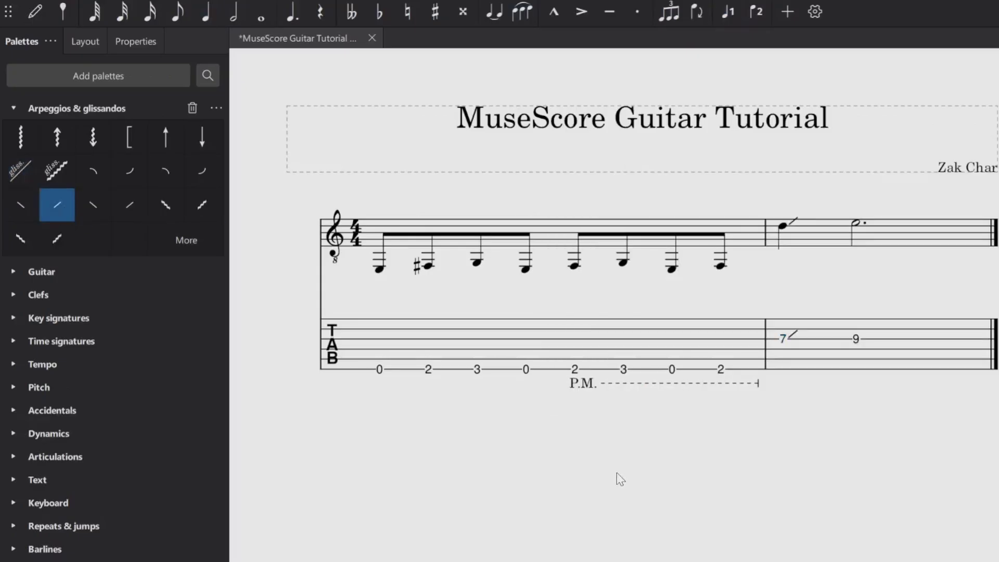